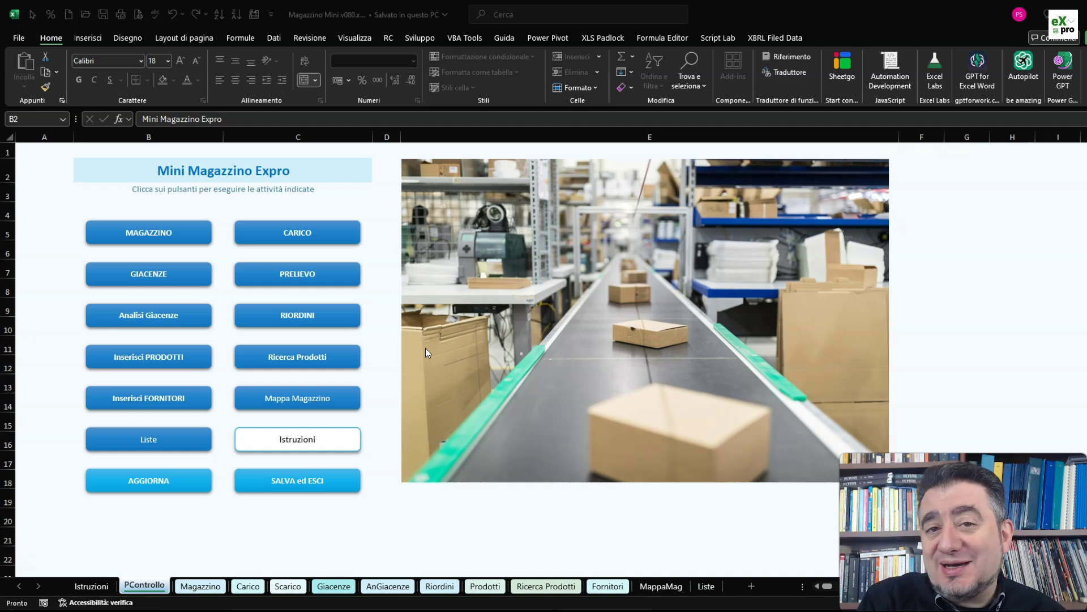
# Step: Bring up the Mini Magazzino Expro PControllo panel with its warehouse task buttons
pyautogui.click(135, 315)
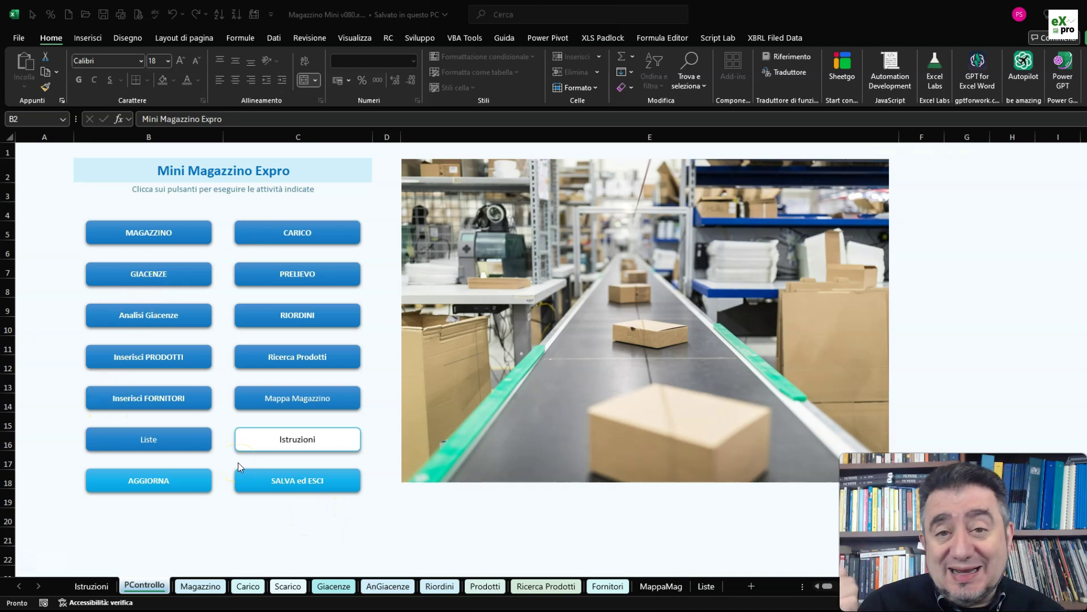
pyautogui.click(105, 245)
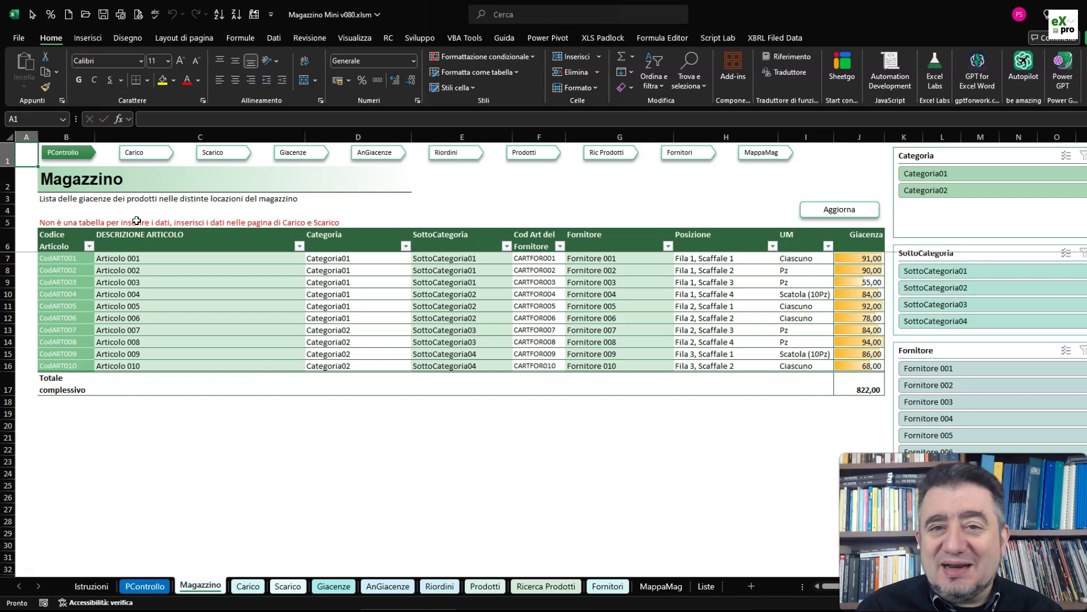
pyautogui.click(200, 582)
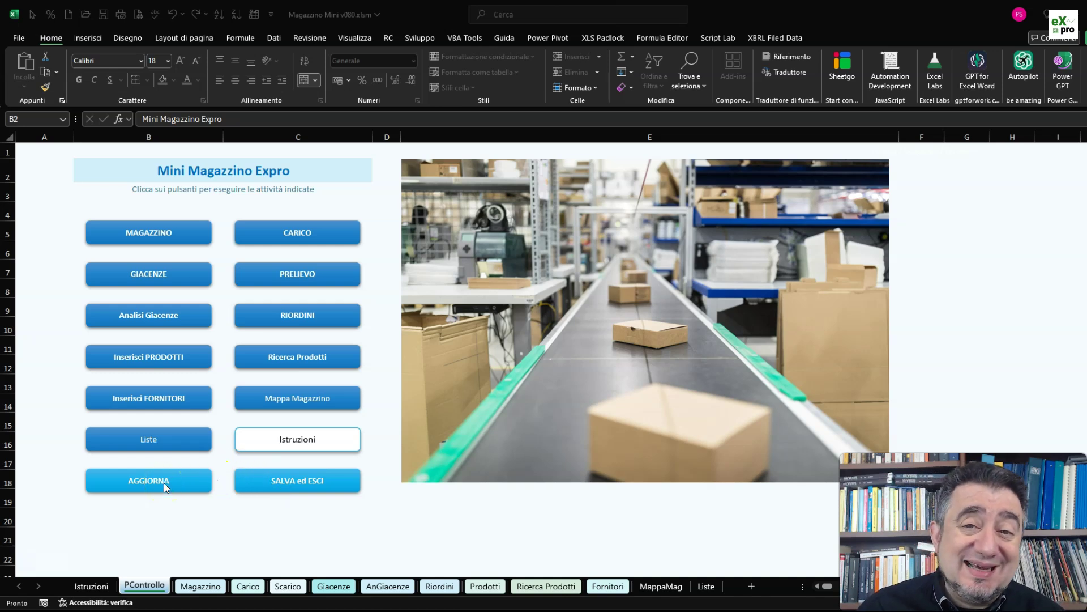
pyautogui.click(127, 471)
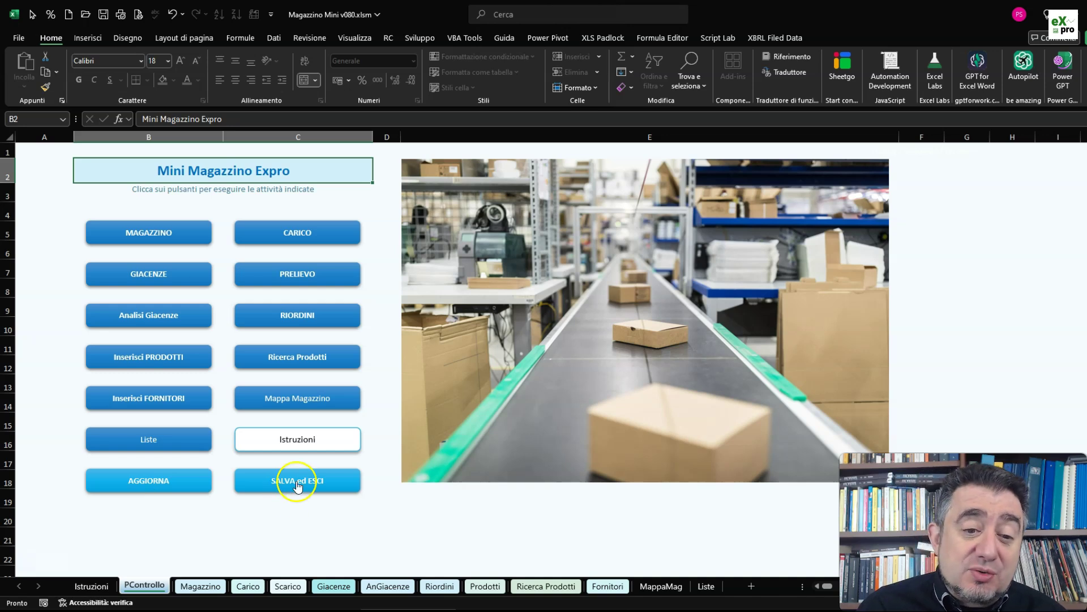
pyautogui.click(318, 469)
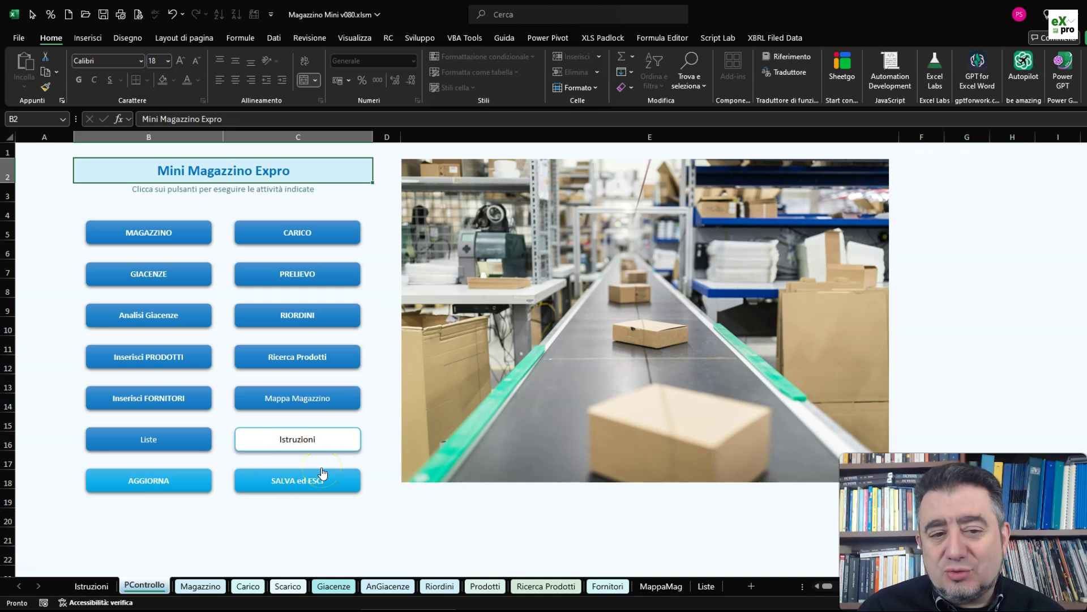
pyautogui.click(296, 447)
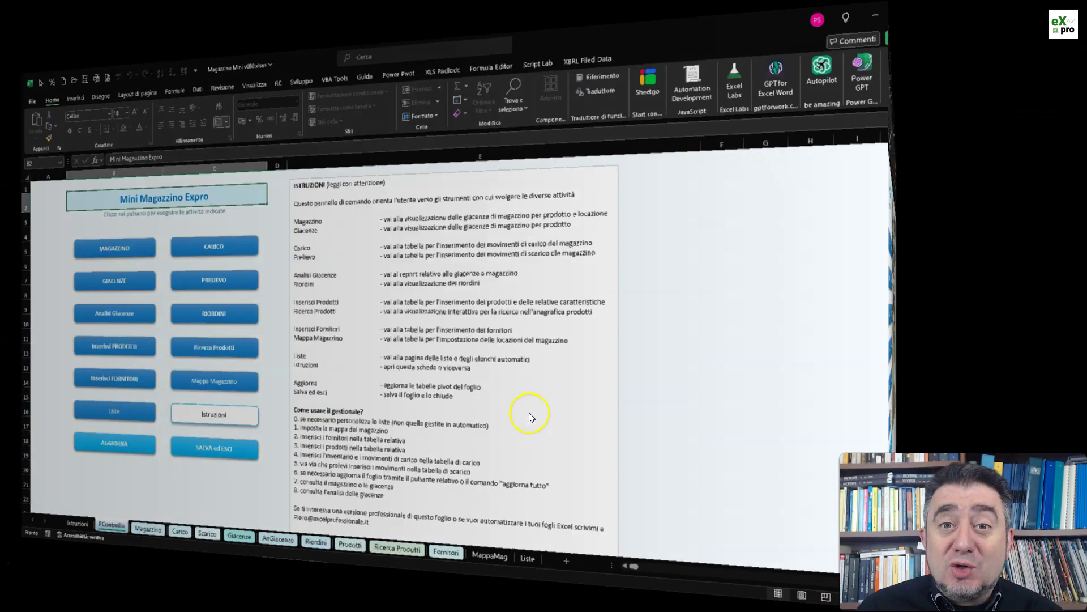
pyautogui.click(529, 413)
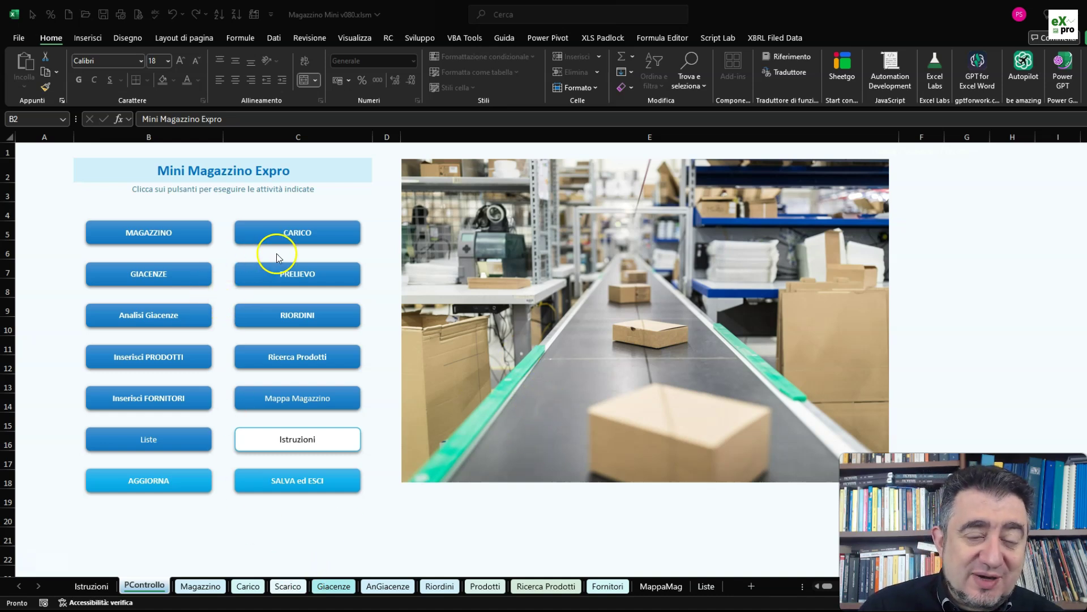
# Step: Check the Posizione shelf values on the Magazzino sheet, then view the Carico load movements
pyautogui.click(158, 227)
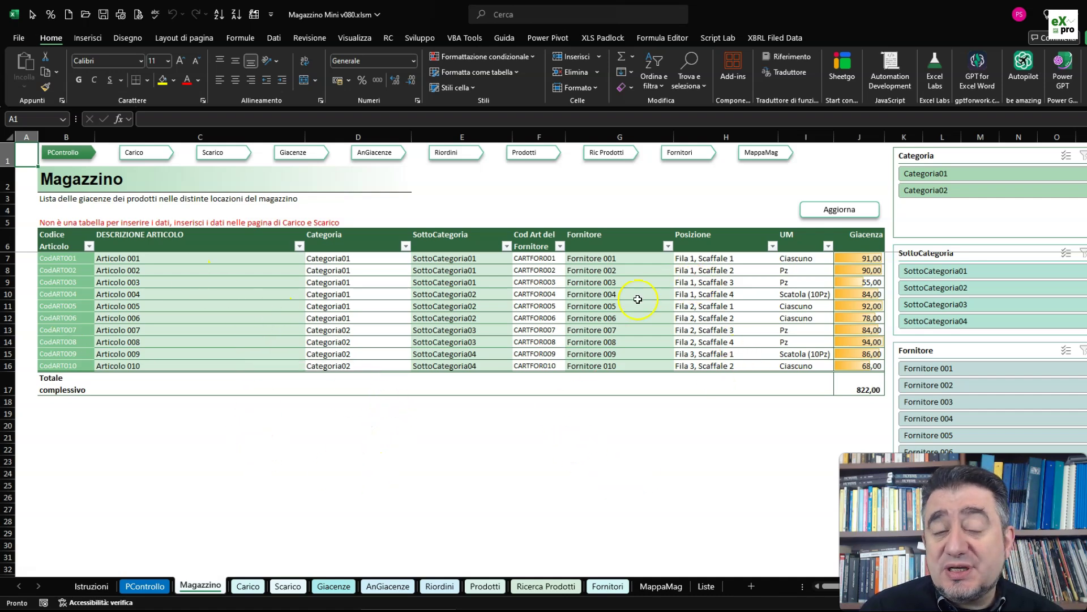
pyautogui.click(753, 279)
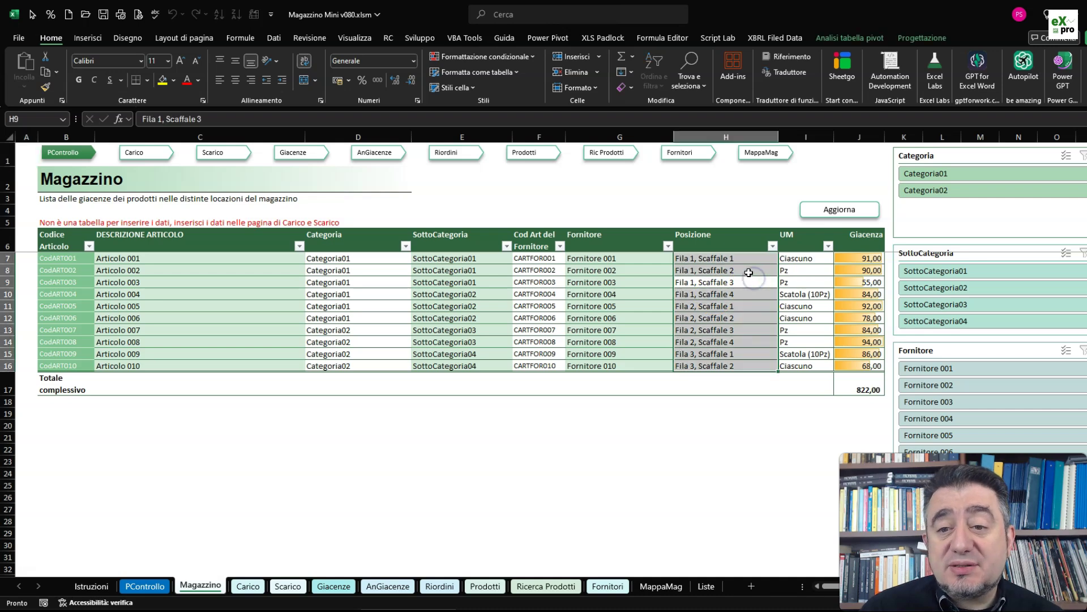
pyautogui.click(747, 272)
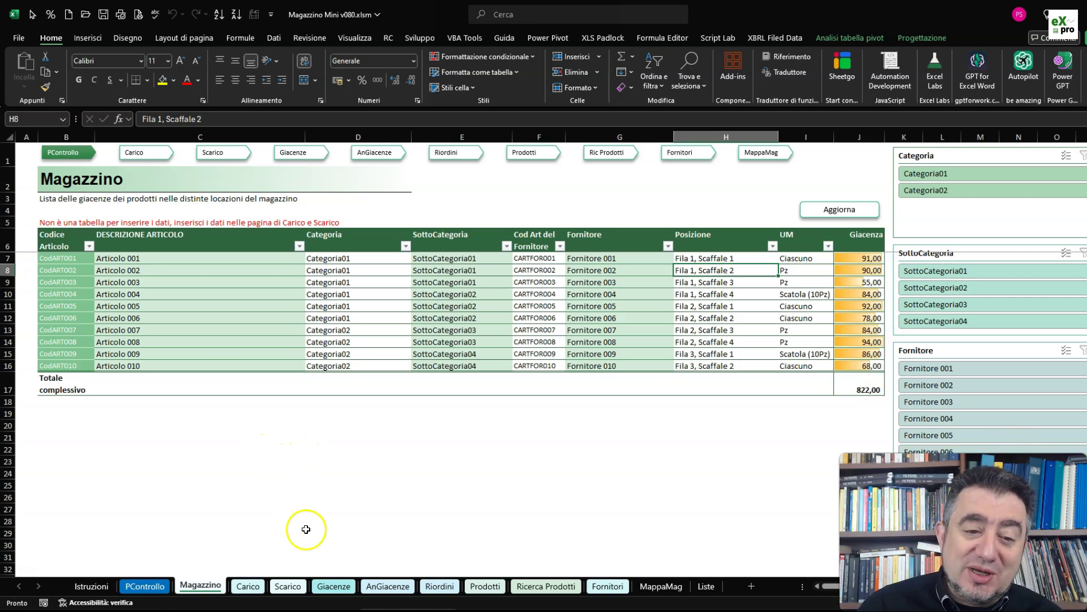
pyautogui.click(249, 586)
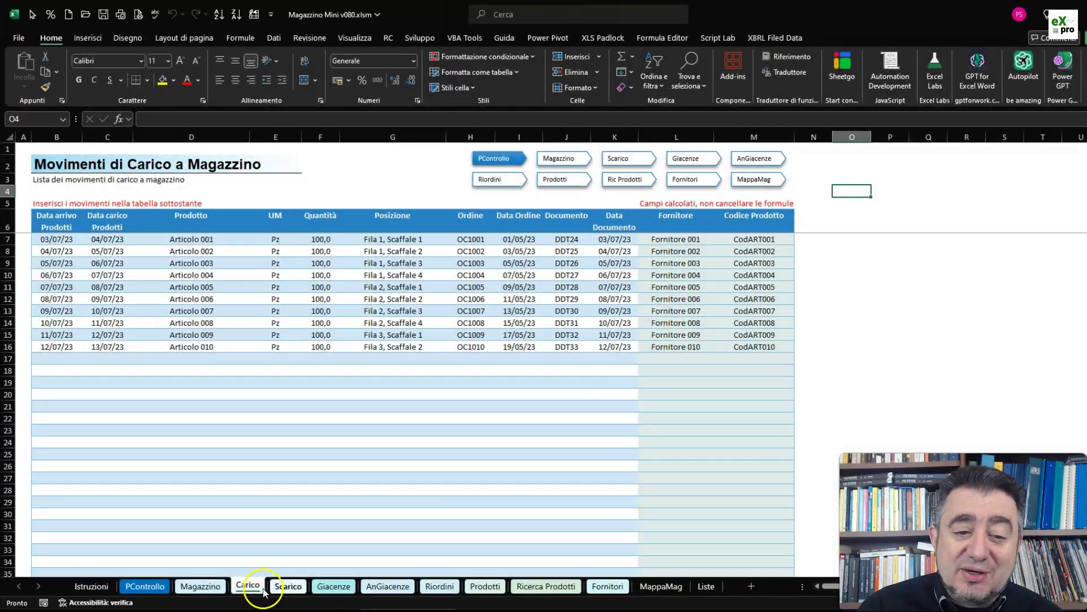
# Step: Return to the Carico sheet and move along new row 17 toward its position column
pyautogui.click(276, 589)
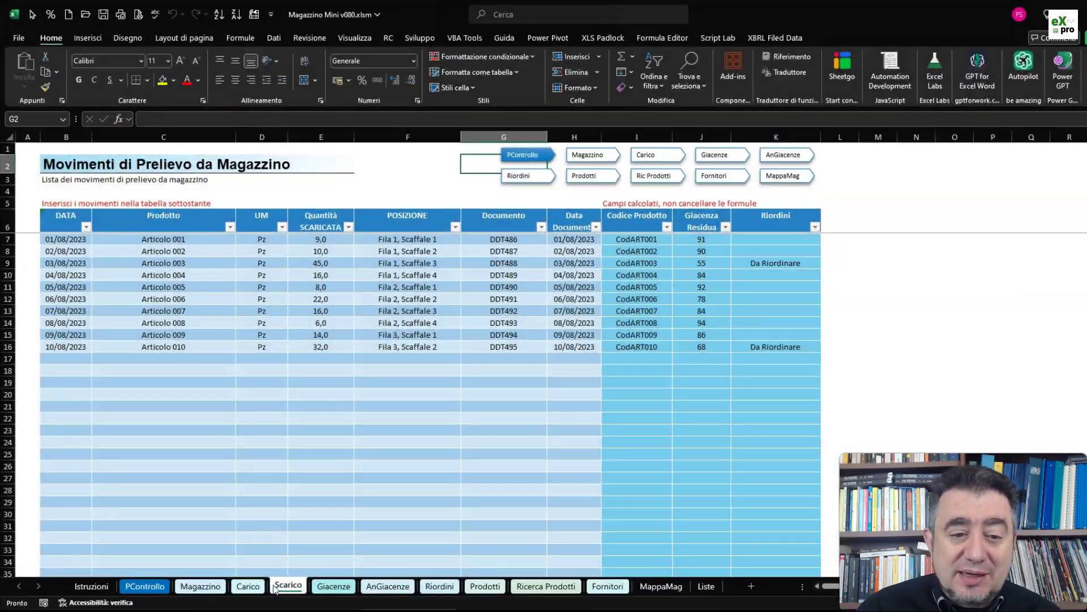
pyautogui.click(249, 586)
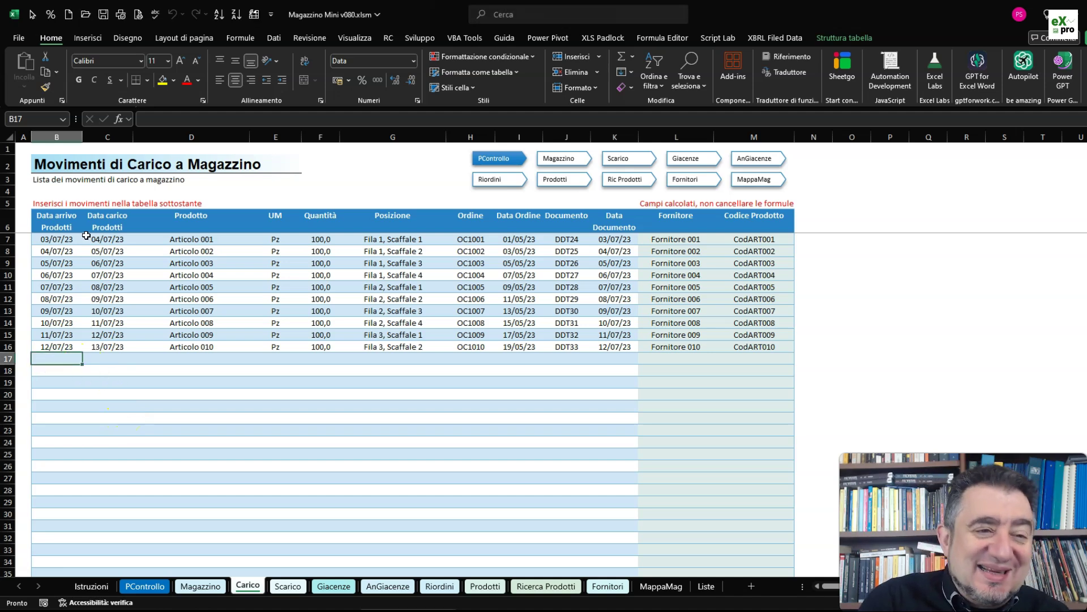
pyautogui.press('Tab')
pyautogui.press('Tab')
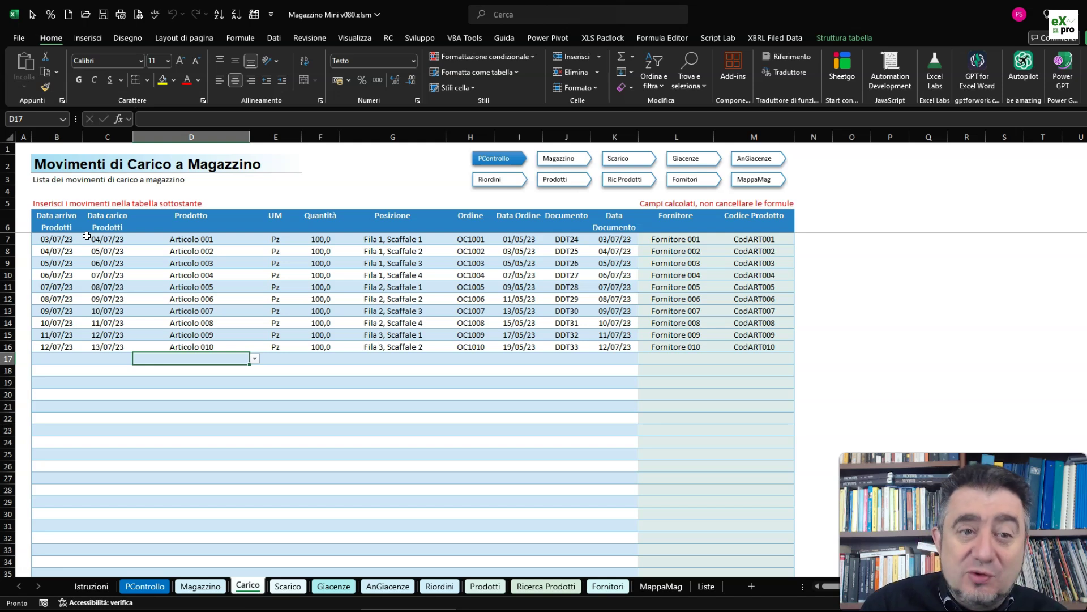
pyautogui.press('Tab')
pyautogui.press('Tab')
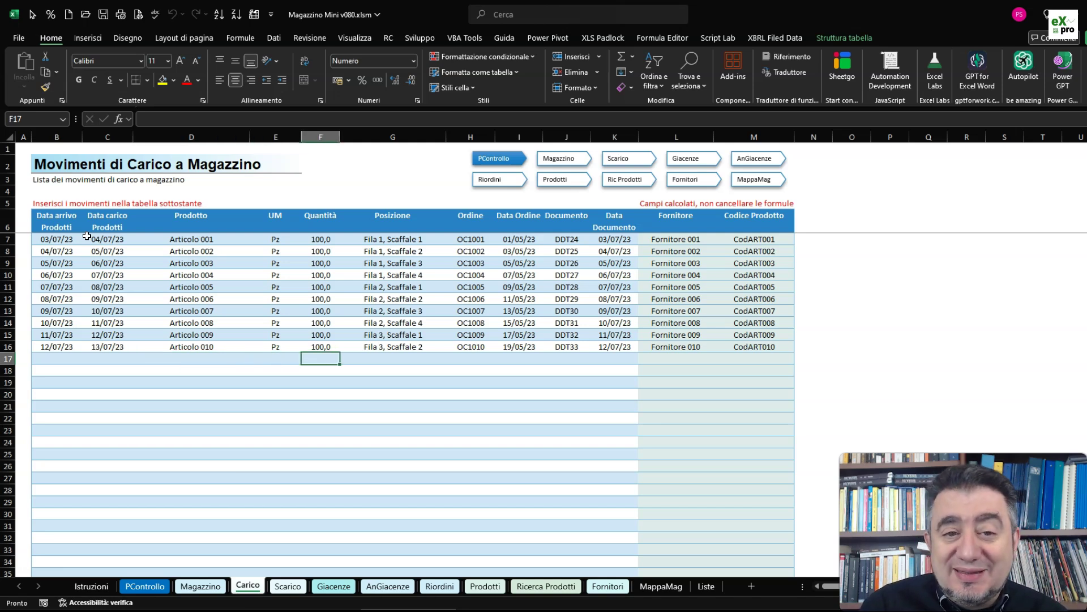
pyautogui.press('Tab')
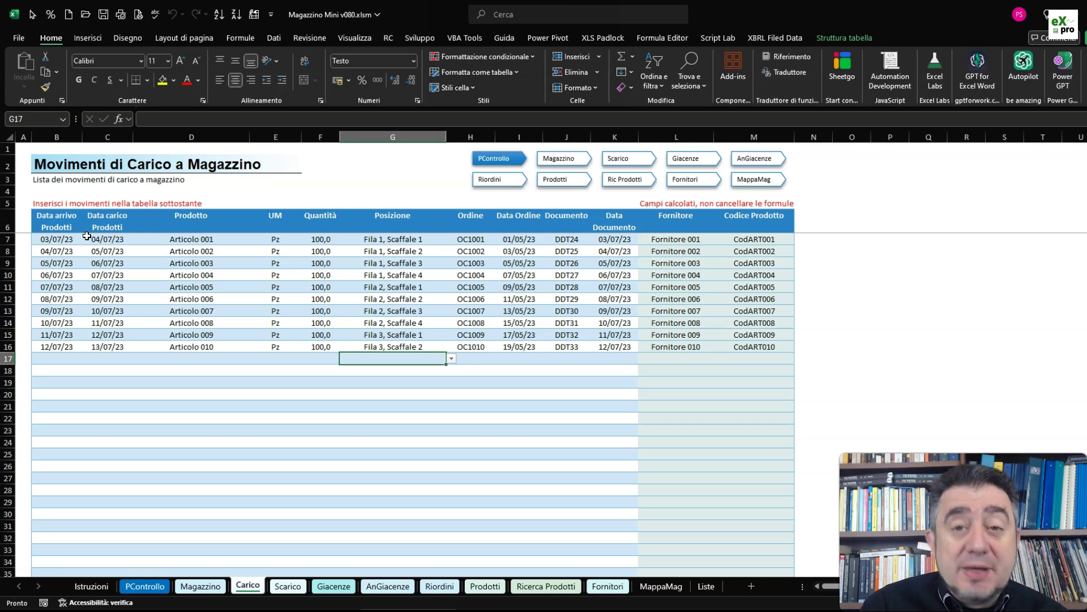
# Step: Set row 17's position to Fila 2, Scaffale 1 from the validation list
pyautogui.hotkey('alt', 'Down')
pyautogui.press('Down')
pyautogui.press('Down')
pyautogui.press('Down')
pyautogui.press('Down')
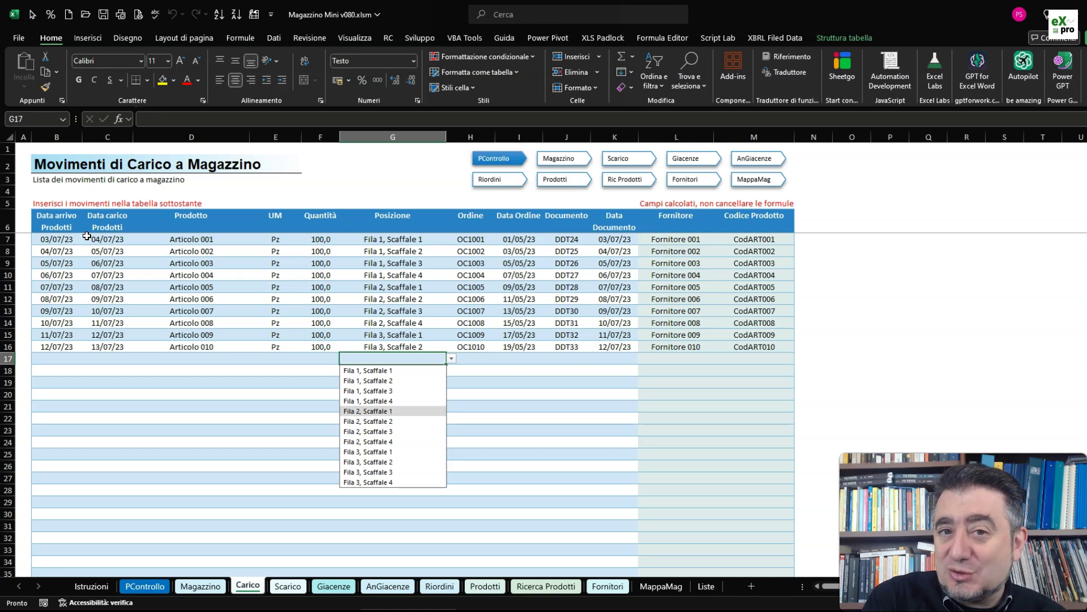
pyautogui.press('Escape')
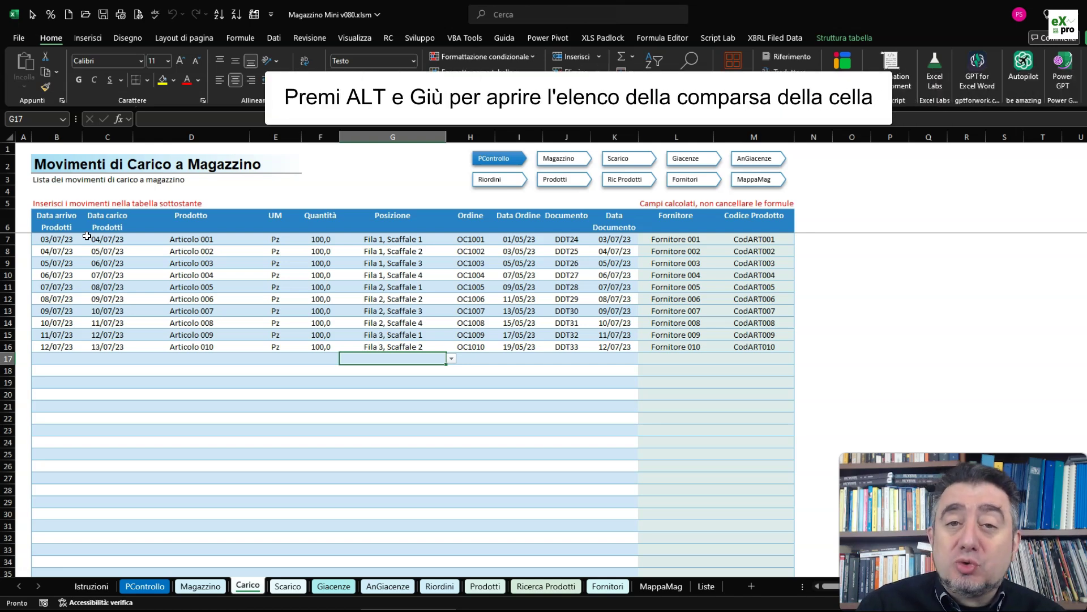
pyautogui.hotkey('alt', 'Down')
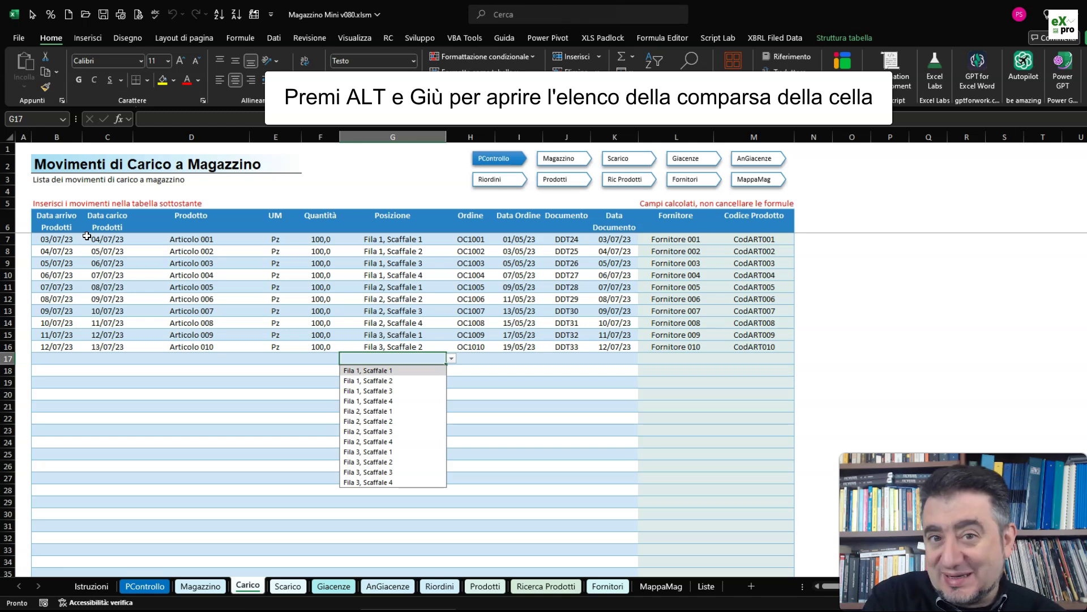
pyautogui.press('Down')
pyautogui.press('Down')
pyautogui.press('Down')
pyautogui.press('Tab')
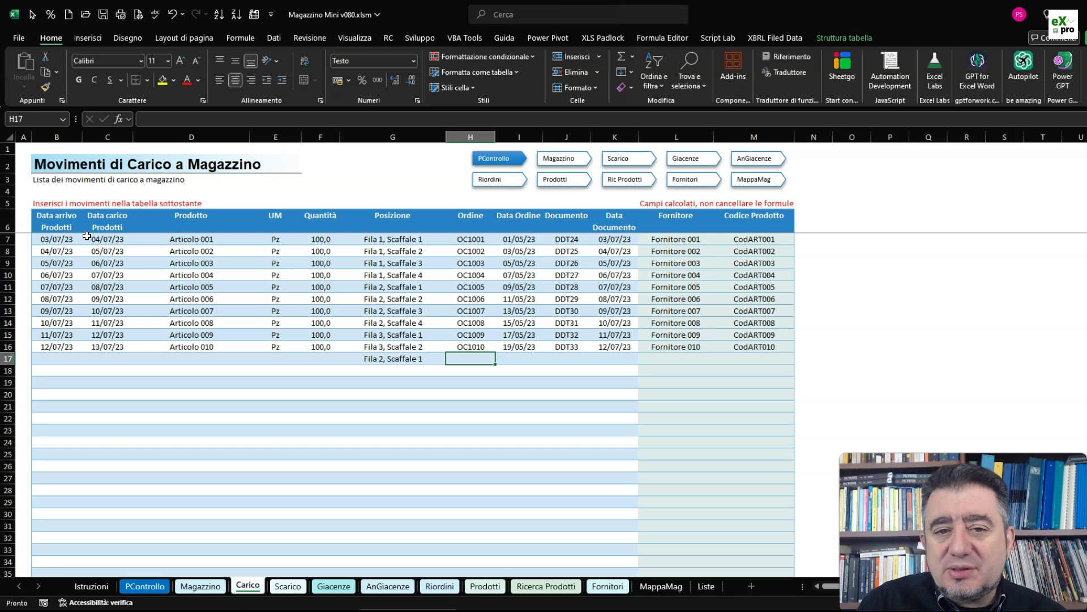
# Step: Review row 17's Documento and Ordine cells, then switch to the Scarico withdrawals sheet
pyautogui.press('Tab')
pyautogui.press('Tab')
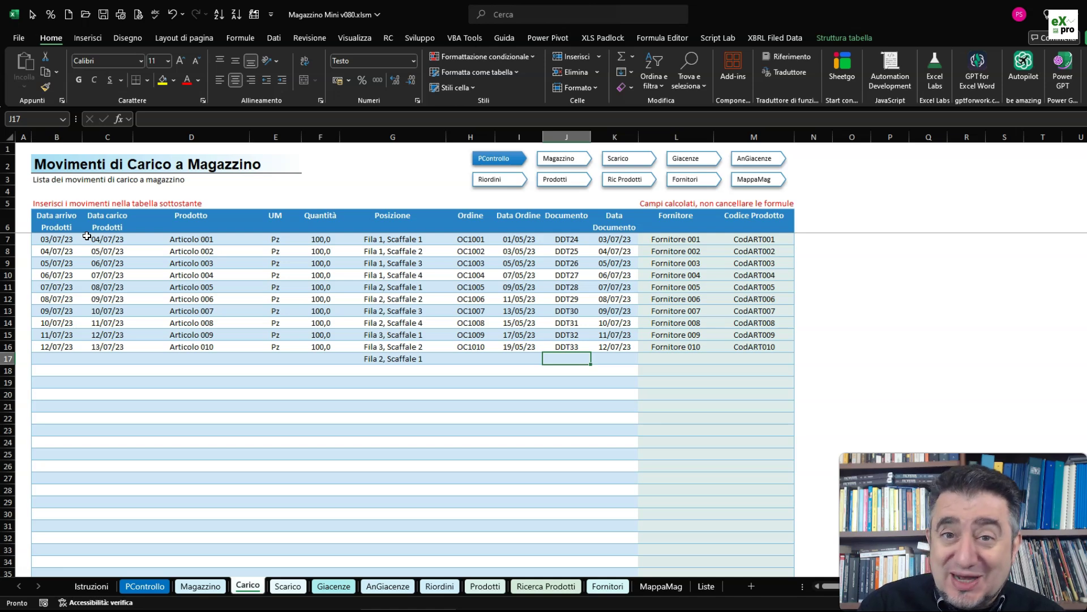
pyautogui.press('Tab')
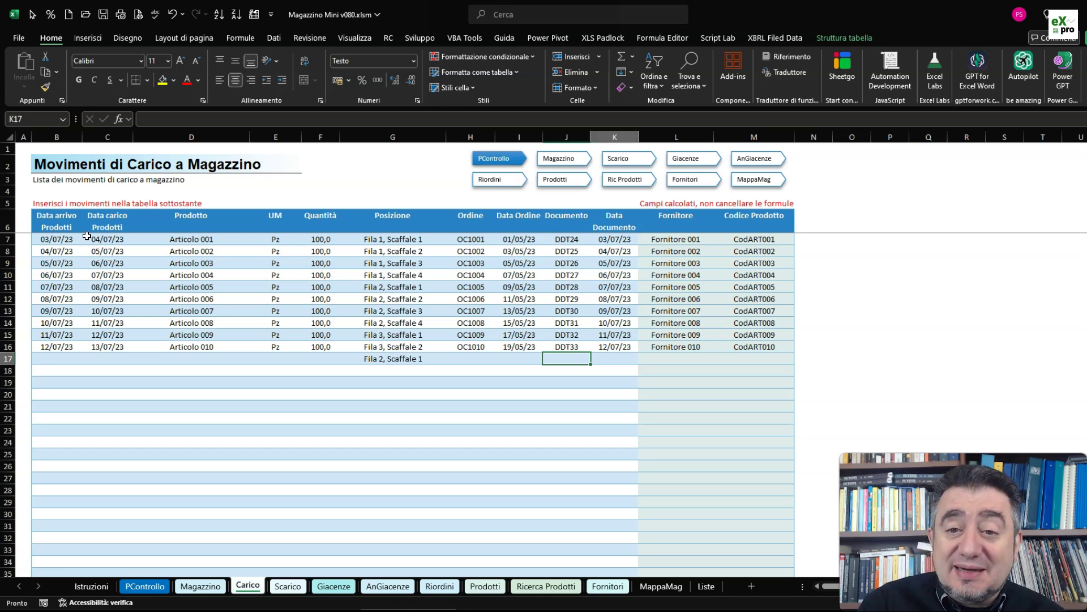
pyautogui.hotkey('shift', 'Tab')
pyautogui.hotkey('shift', 'Tab')
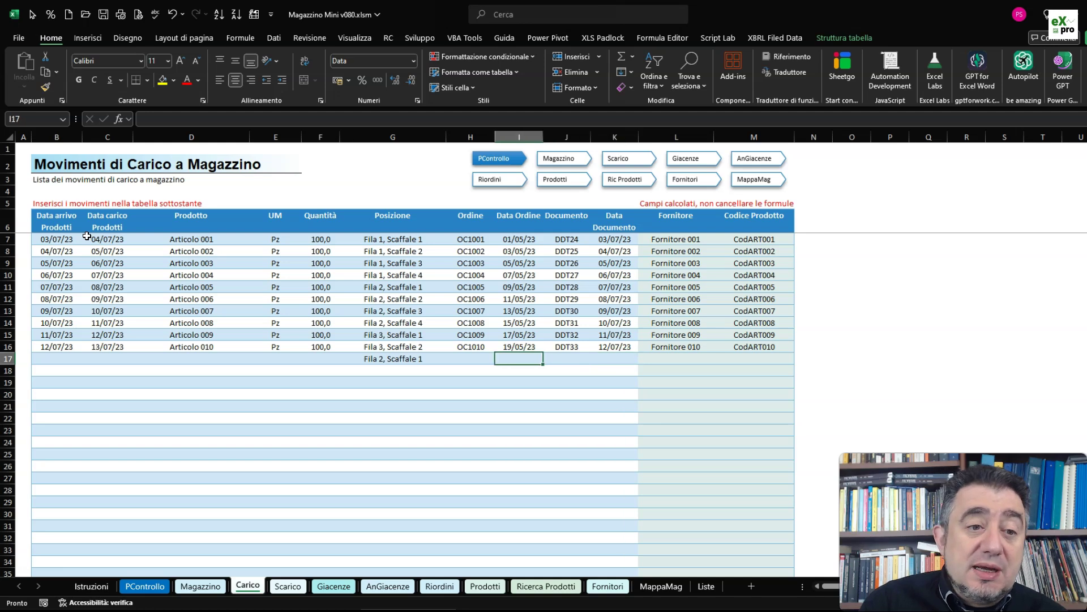
pyautogui.hotkey('shift', 'Tab')
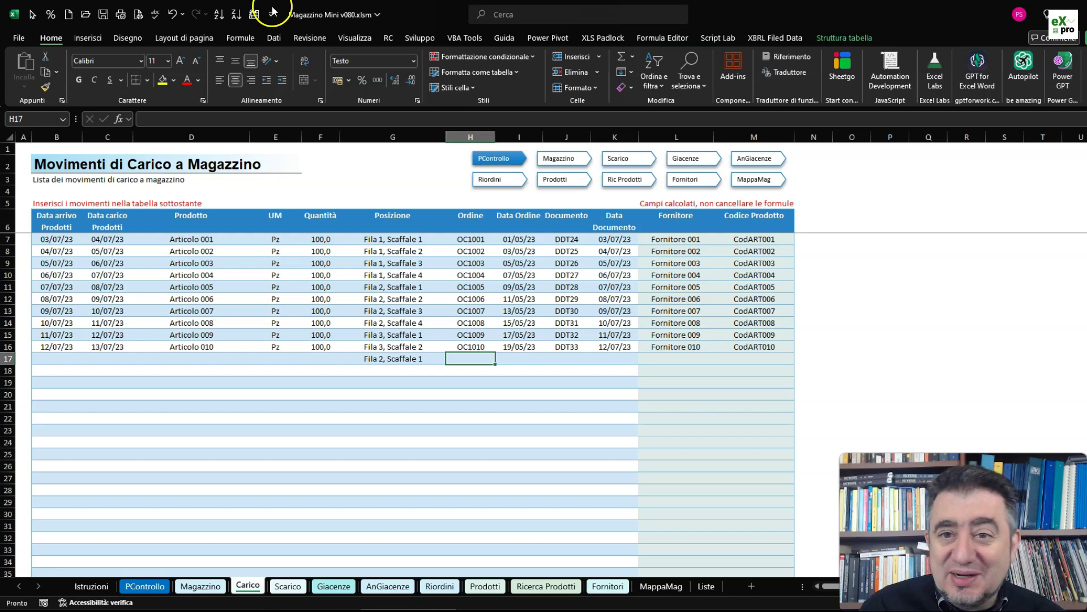
pyautogui.click(628, 158)
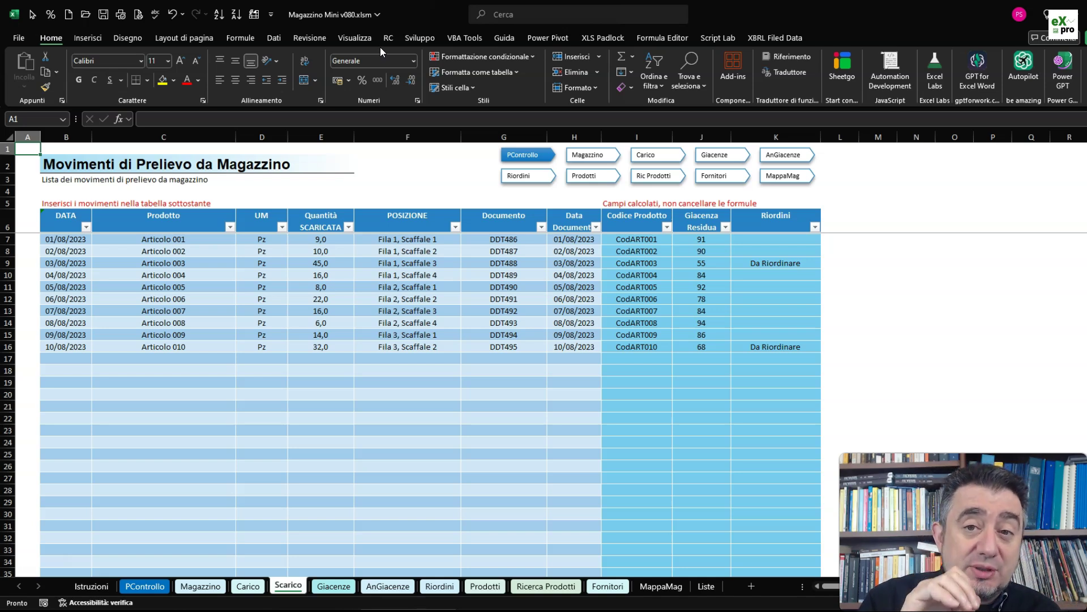
# Step: Show the Giacenze stock-per-product sheet for Articolo 001–010, totalling 822,00
pyautogui.click(333, 585)
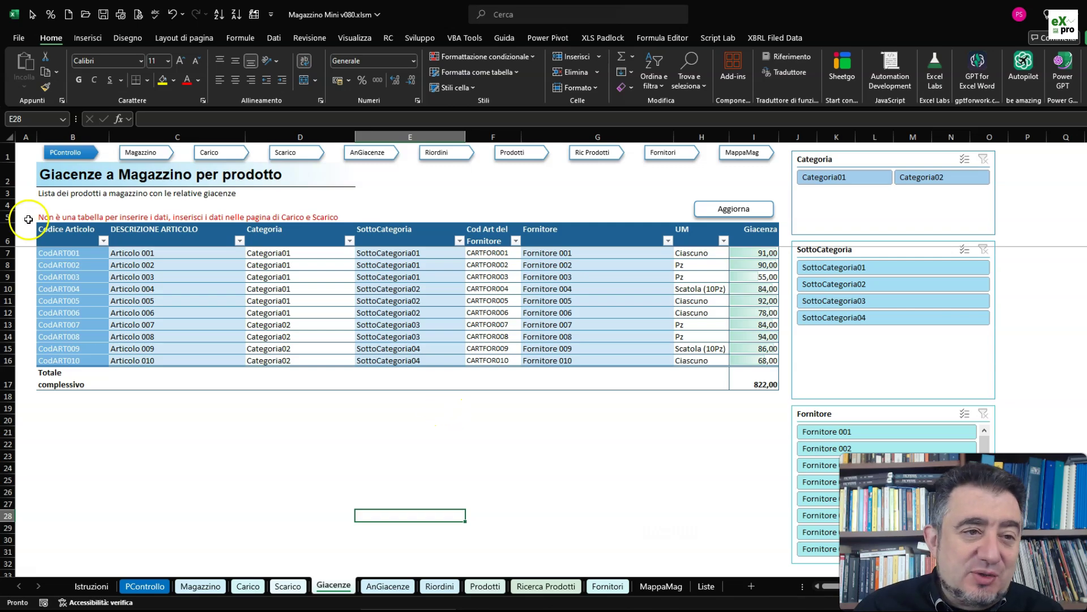
# Step: Go back to PControllo and open the MappaMag warehouse locations sheet
pyautogui.click(79, 150)
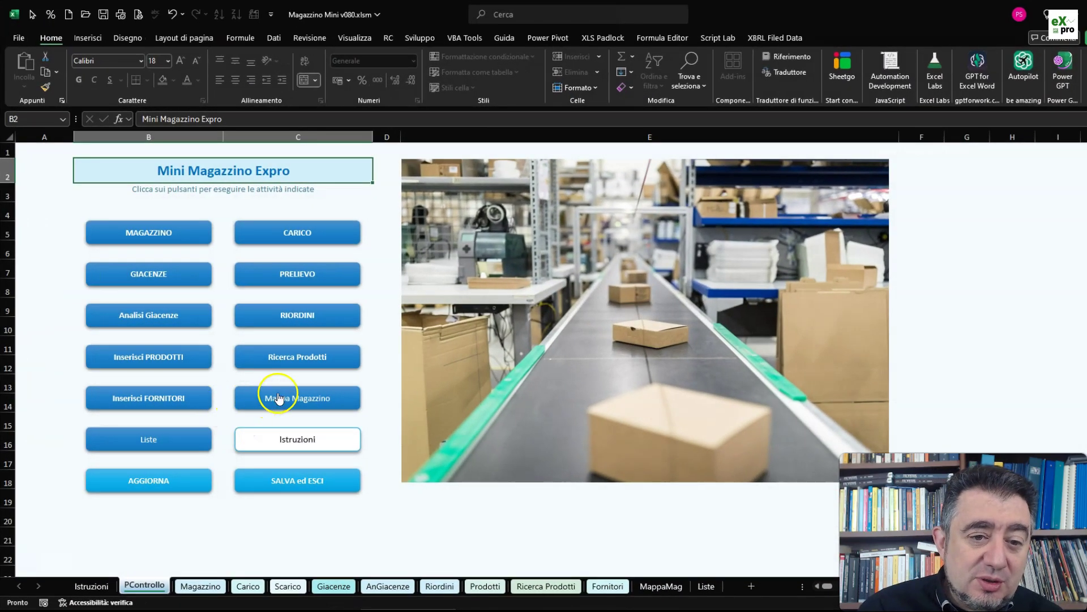
pyautogui.click(279, 398)
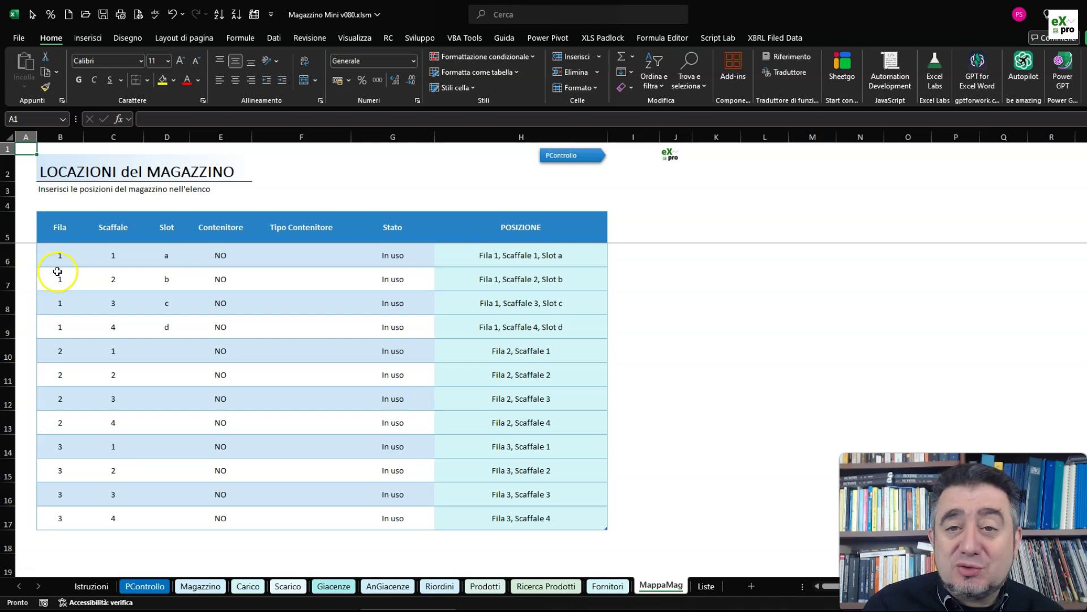
# Step: Enter 'Magazino' in cell B6, undo it back to 1, and return to PControllo
pyautogui.click(58, 255)
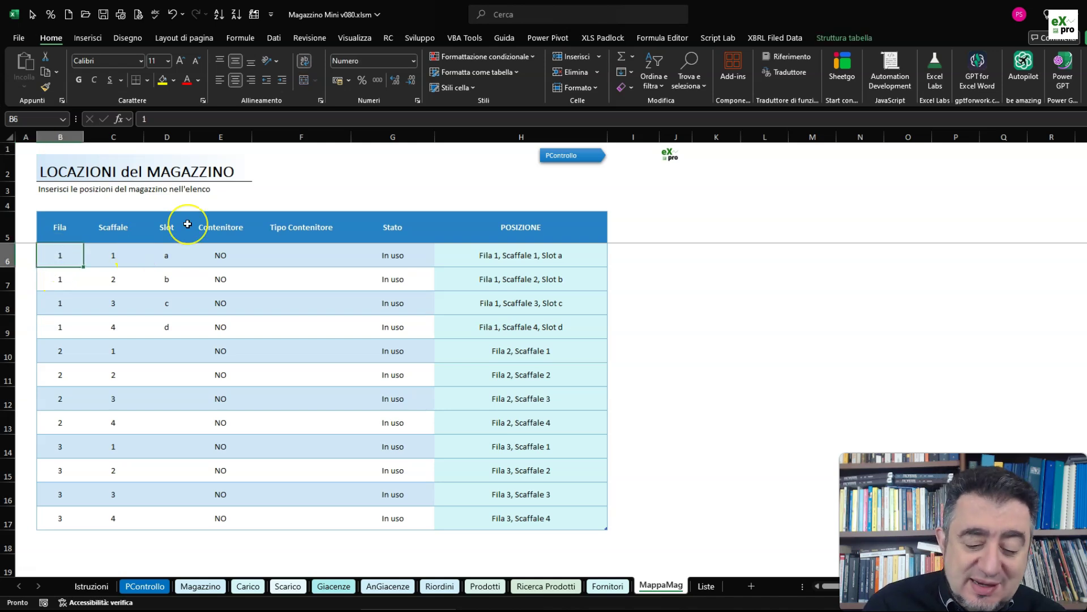
pyautogui.write('Magazino')
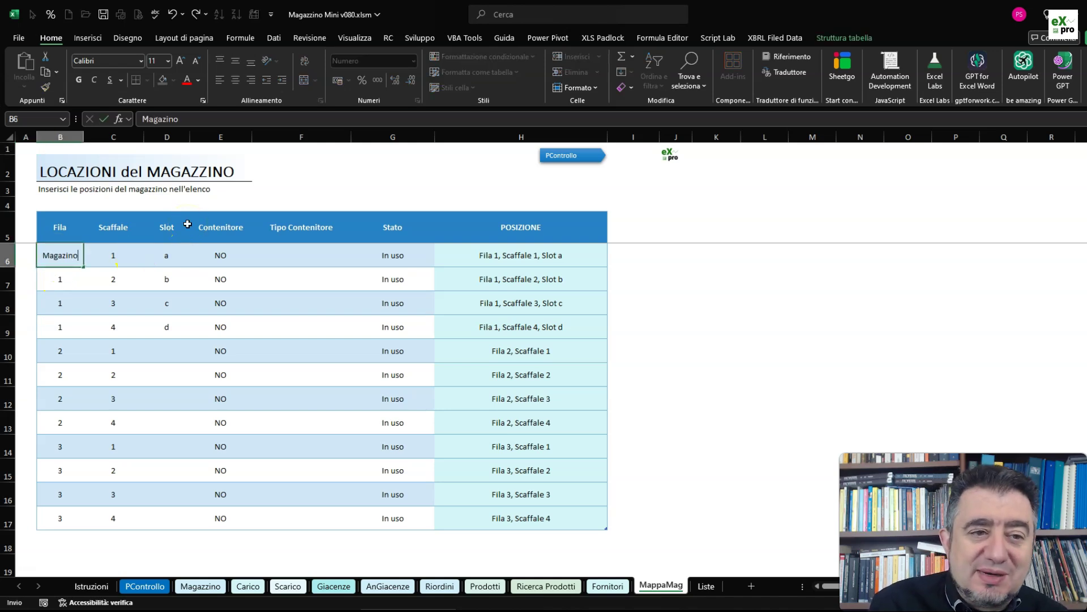
pyautogui.press('Return')
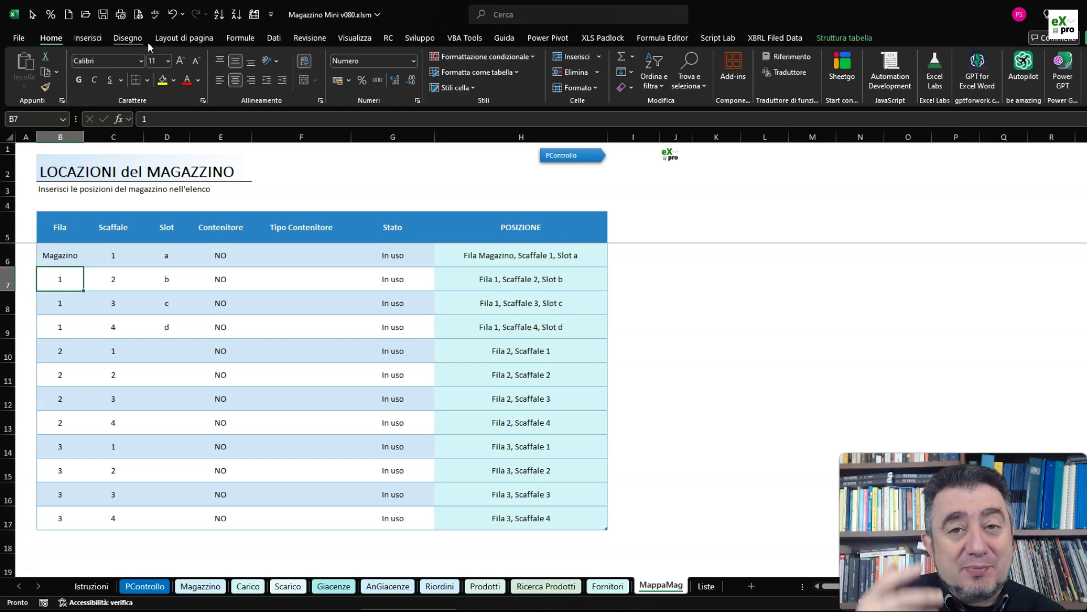
pyautogui.hotkey('ctrl', 'z')
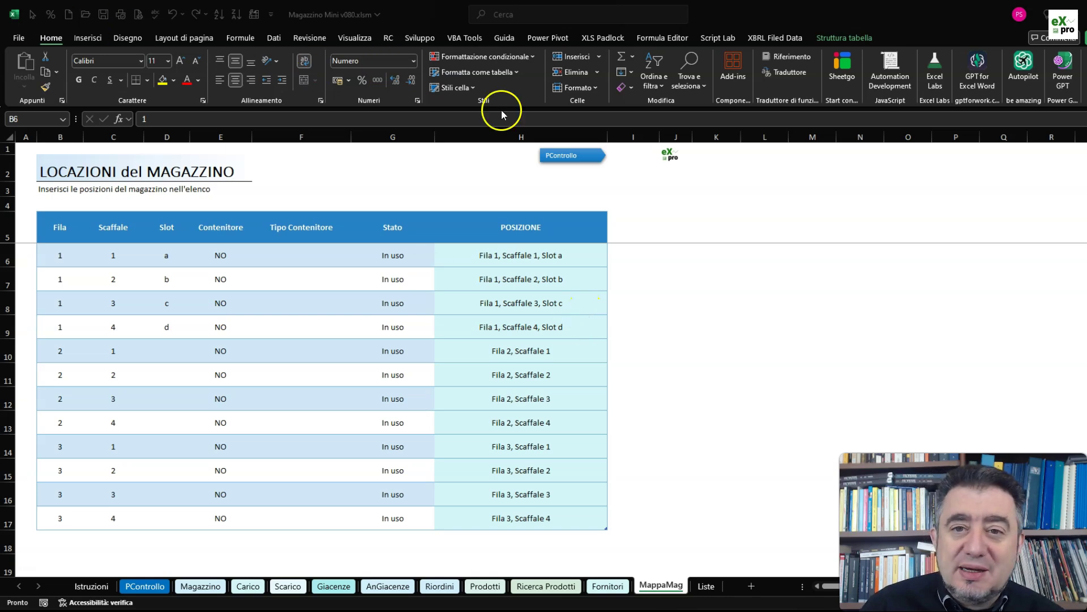
pyautogui.click(577, 157)
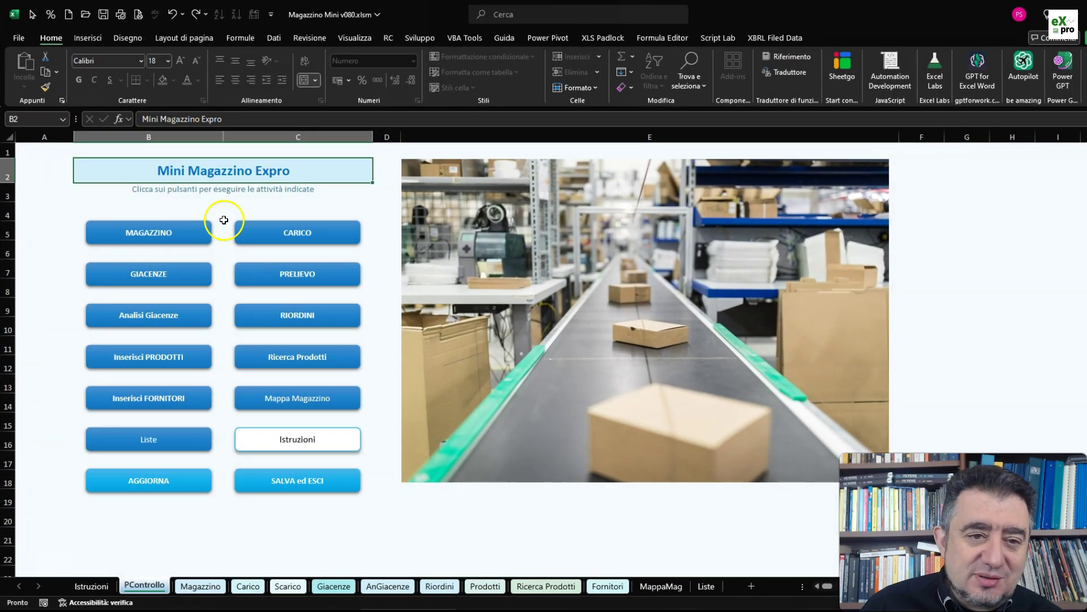
# Step: On the Prodotti sheet, add a new row 16 with description 'Prova'
pyautogui.click(183, 355)
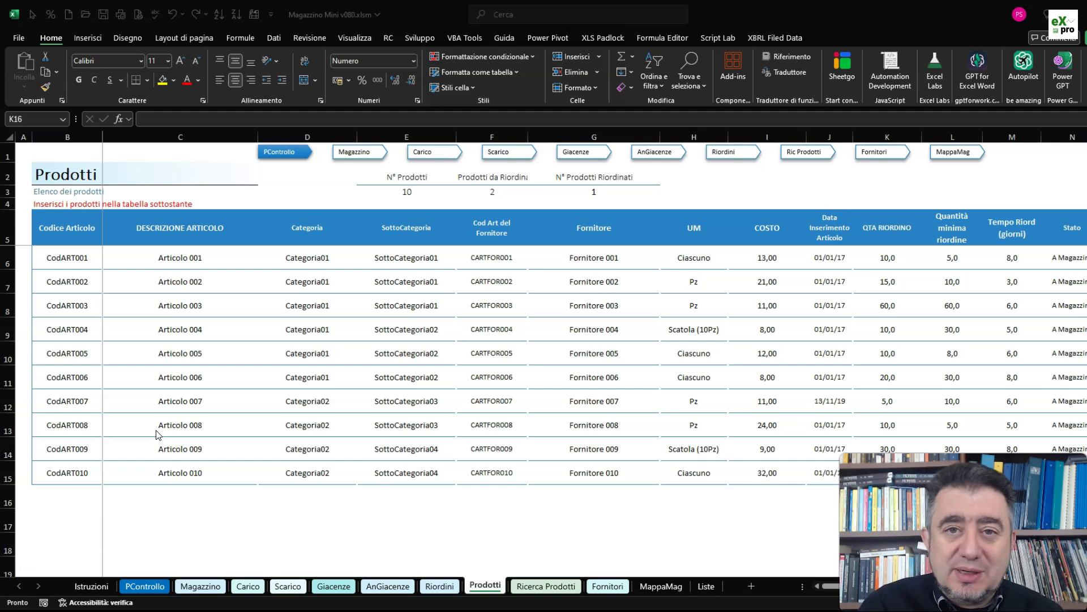
pyautogui.click(169, 497)
pyautogui.write('Prova')
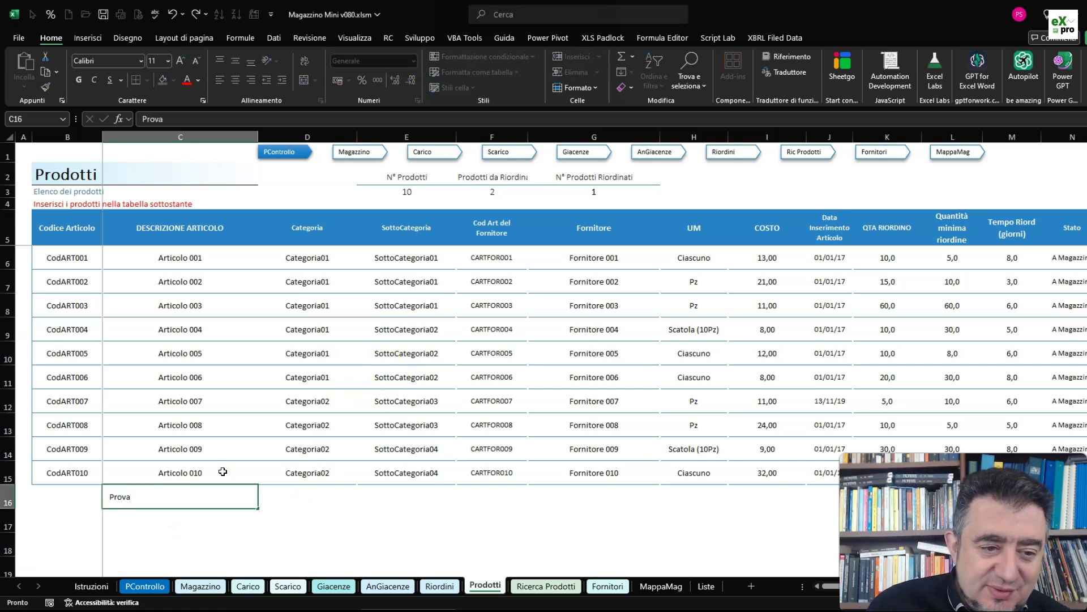
pyautogui.press('Tab')
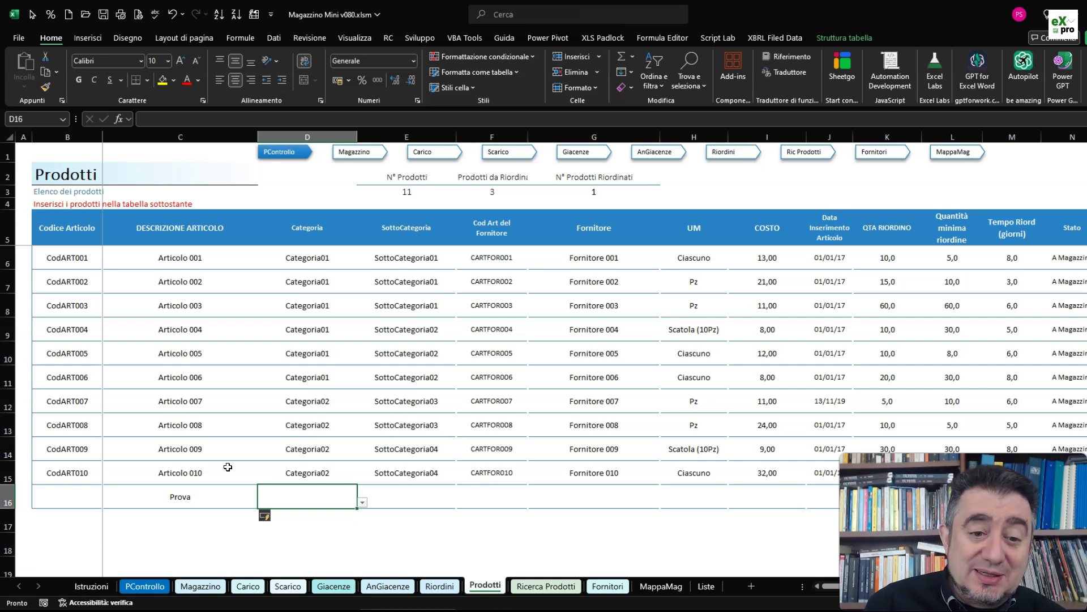
# Step: Browse the D16 category choices without selecting one, moving on to the supplier cell
pyautogui.hotkey('alt', 'Down')
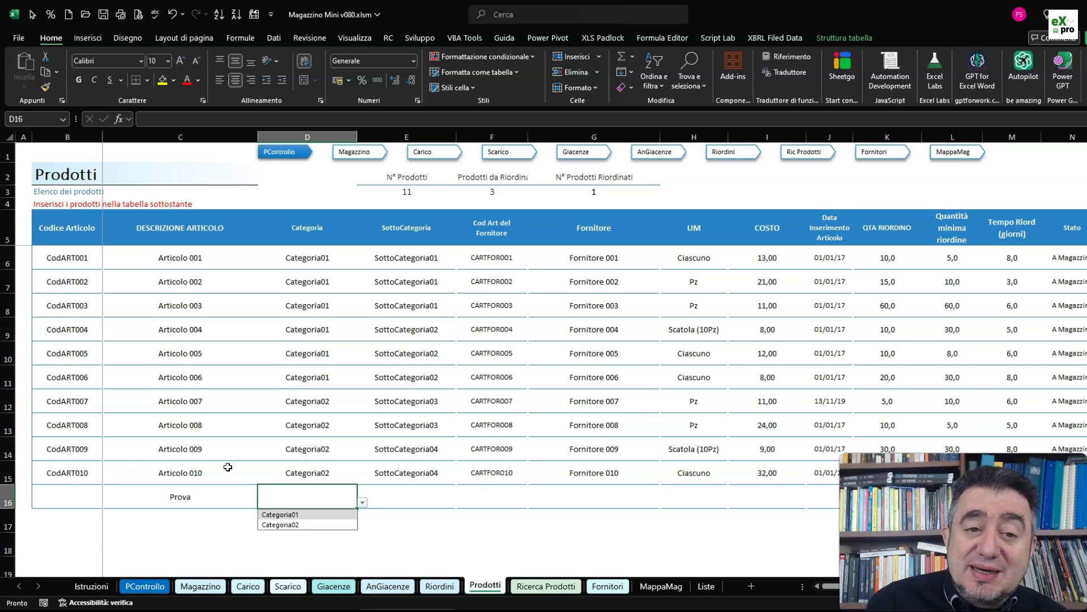
pyautogui.press('Down')
pyautogui.press('Up')
pyautogui.press('Down')
pyautogui.press('Escape')
pyautogui.press('Right')
pyautogui.press('Right')
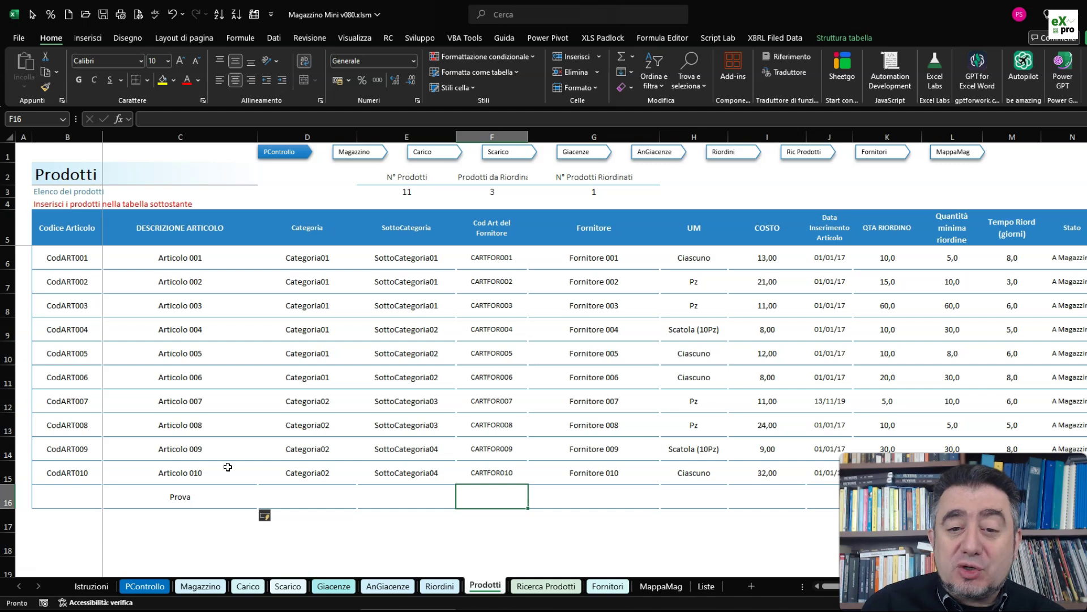
pyautogui.press('Right')
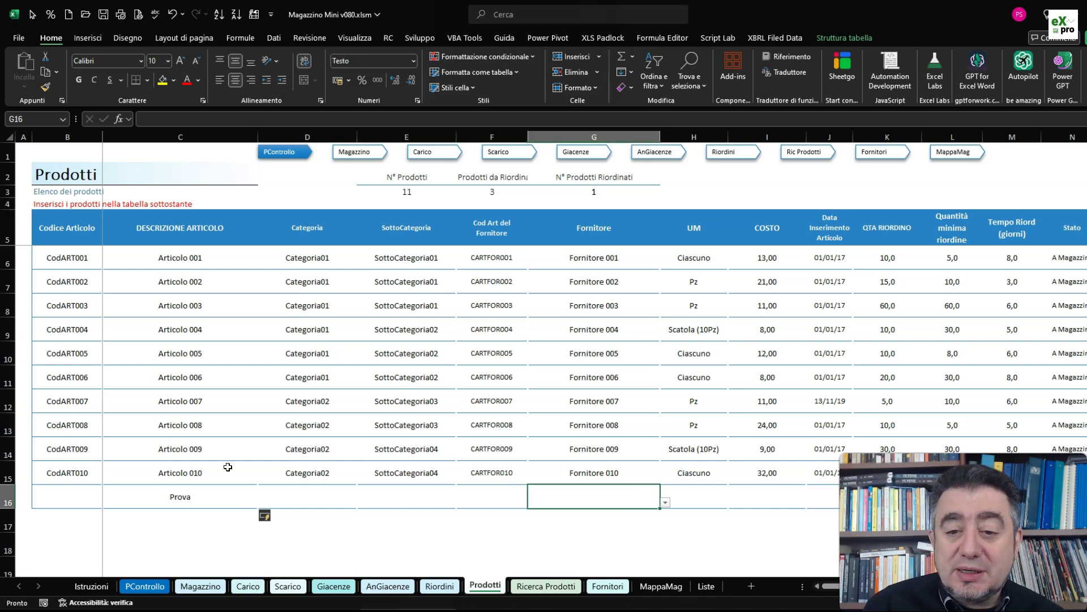
# Step: Inspect G16's supplier list without choosing, then advance to the reorder quantity cell
pyautogui.hotkey('alt', 'Down')
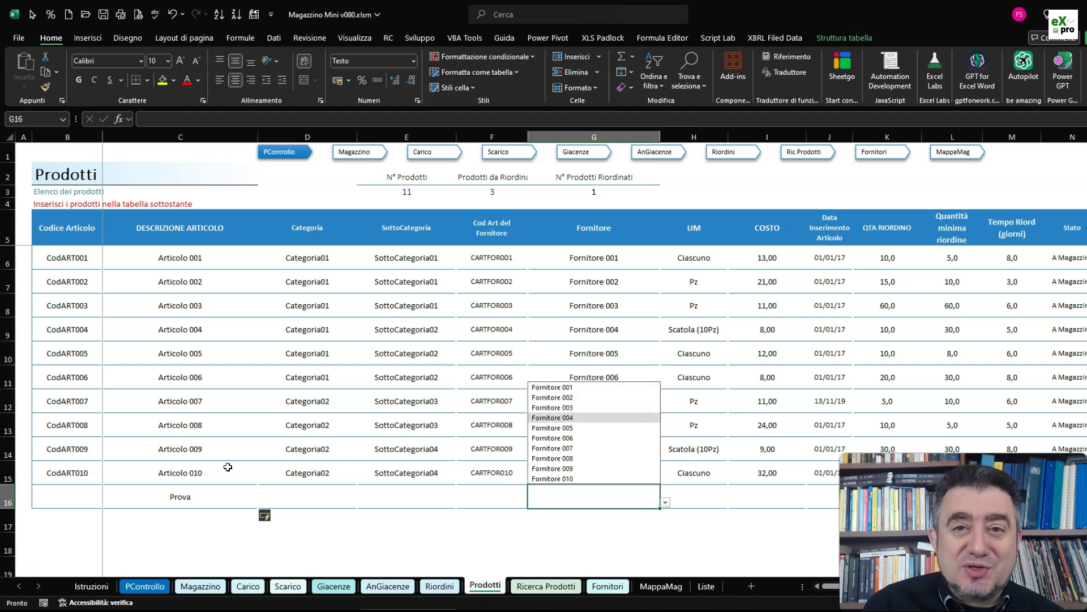
pyautogui.press('Escape')
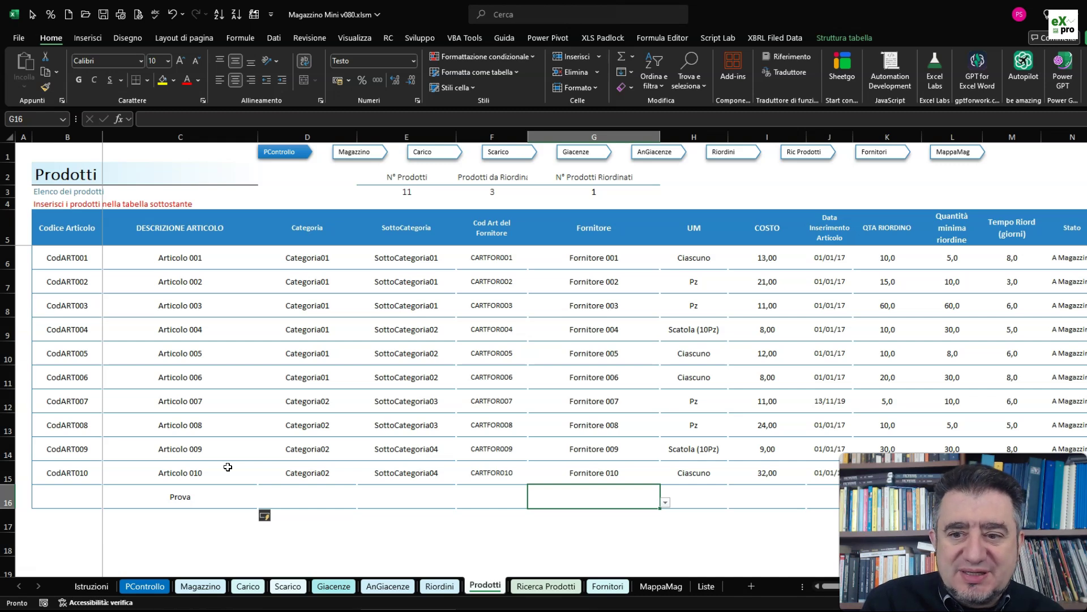
pyautogui.press('Tab')
pyautogui.press('Tab')
pyautogui.press('Tab')
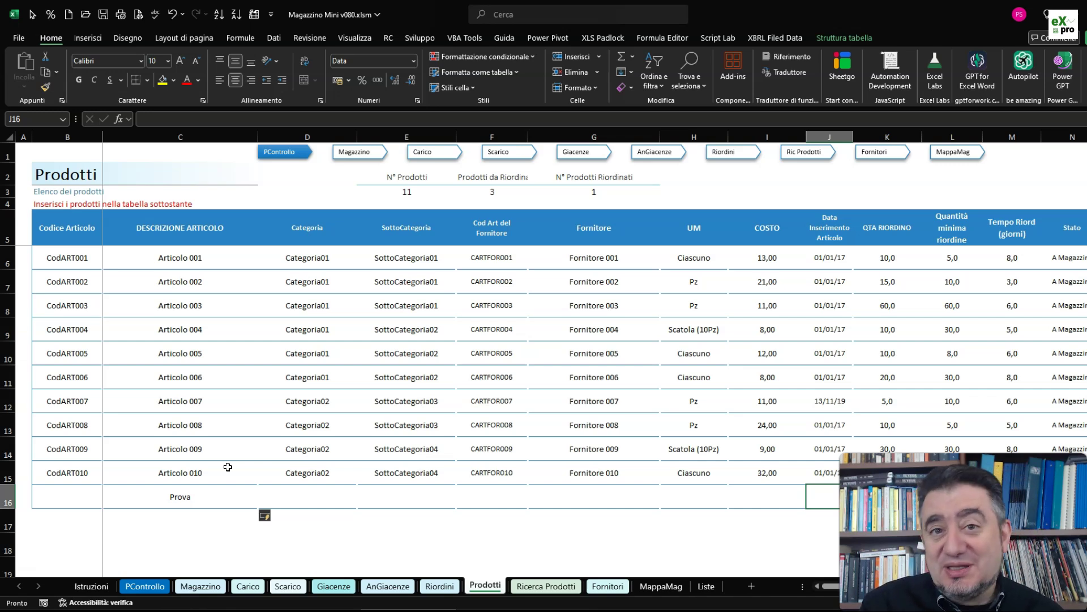
pyautogui.press('Tab')
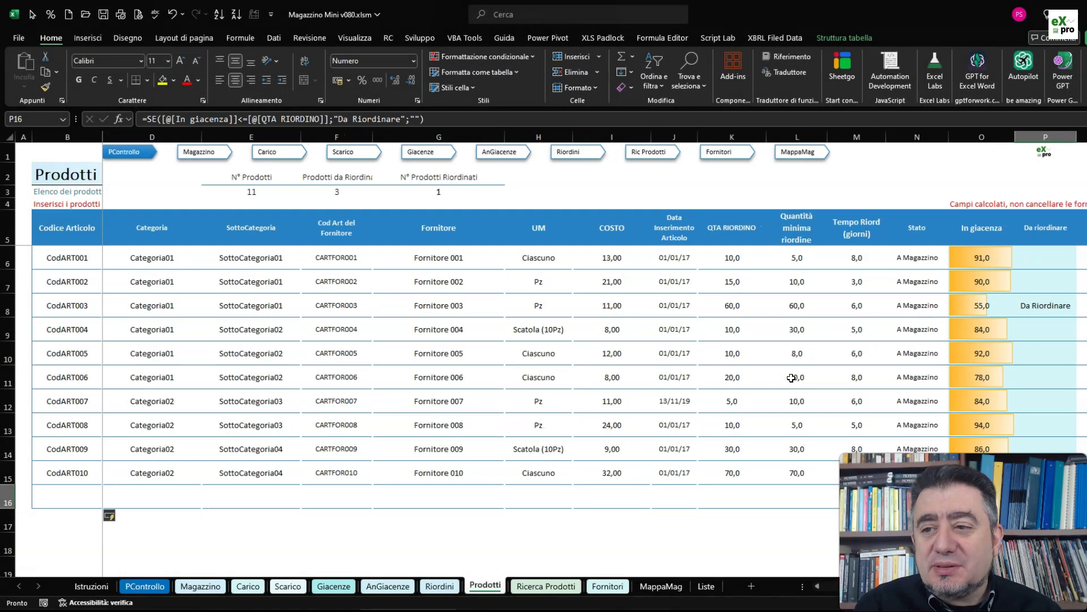
# Step: Mark the Prova product as reordered SI with a reorder quantity of 50
pyautogui.hscroll(3, 791, 378)
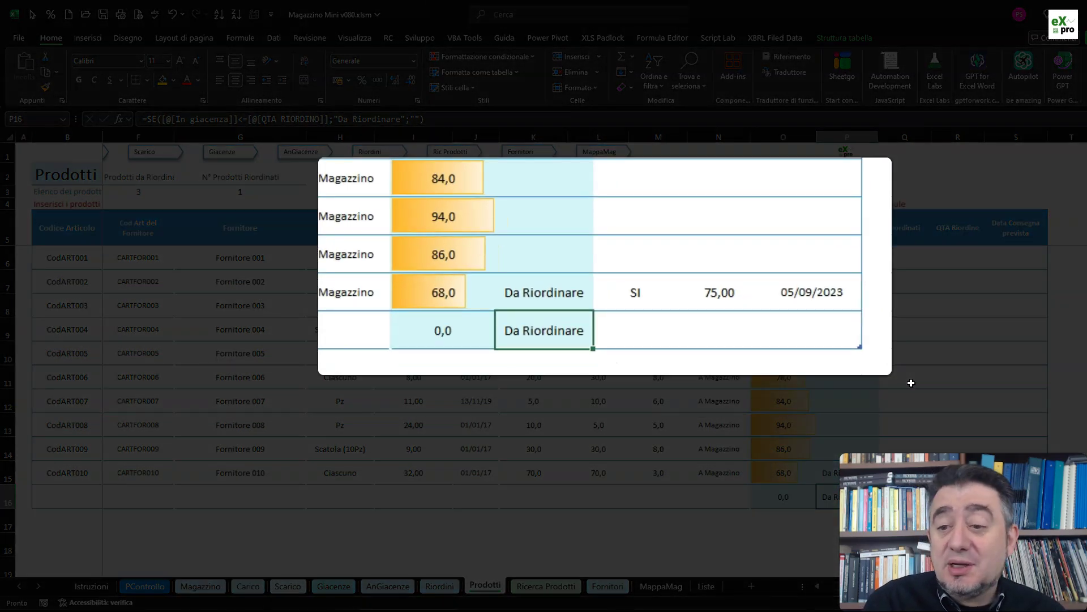
pyautogui.press('Right')
pyautogui.hotkey('alt', 'Down')
pyautogui.press('Return')
pyautogui.press('Right')
pyautogui.write('50')
pyautogui.press('Right')
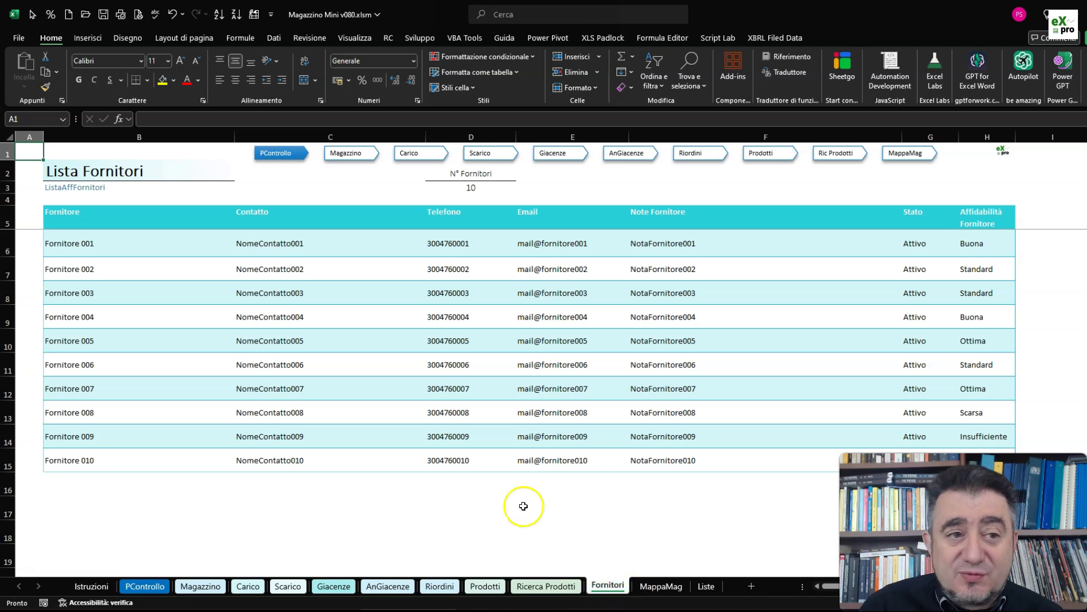
pyautogui.click(140, 413)
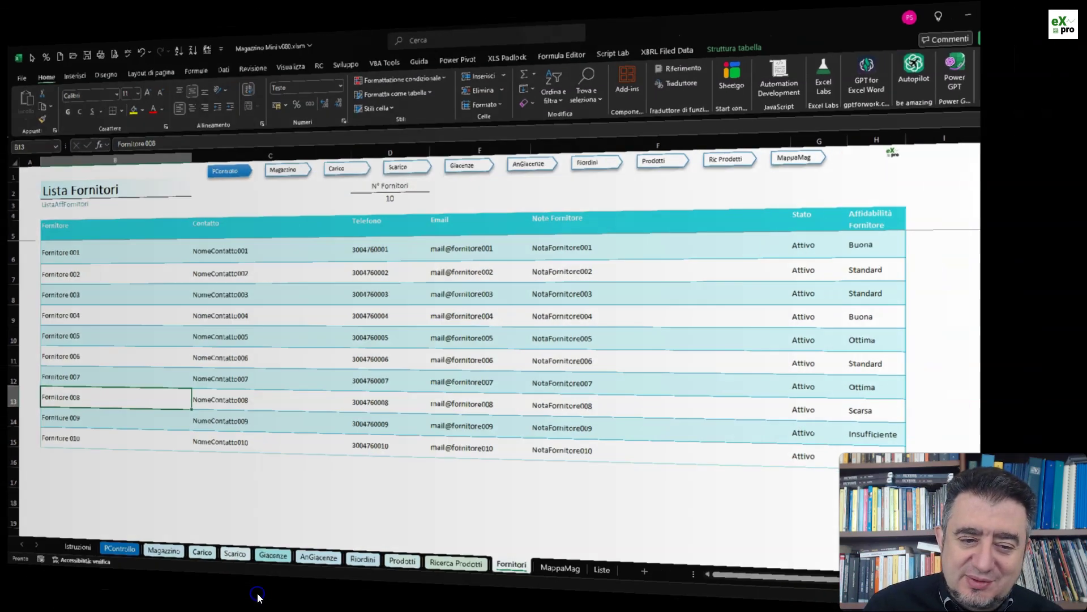
# Step: Cycle through the Carico, Scarico, Prodotti, Fornitori and MappaMag sheets, ending on Prodotti
pyautogui.click(249, 587)
pyautogui.click(288, 586)
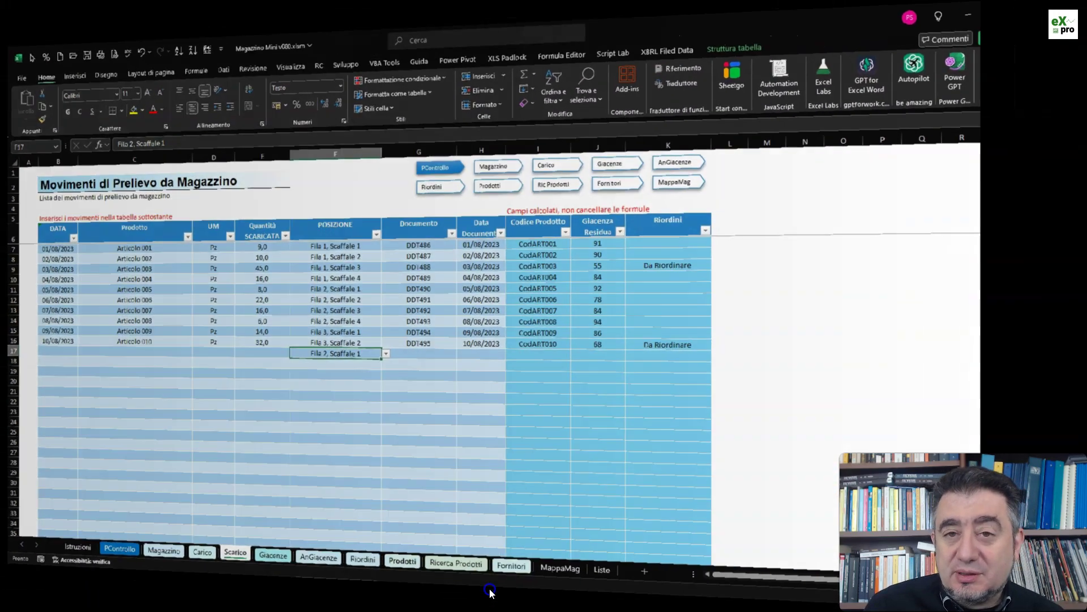
pyautogui.click(487, 586)
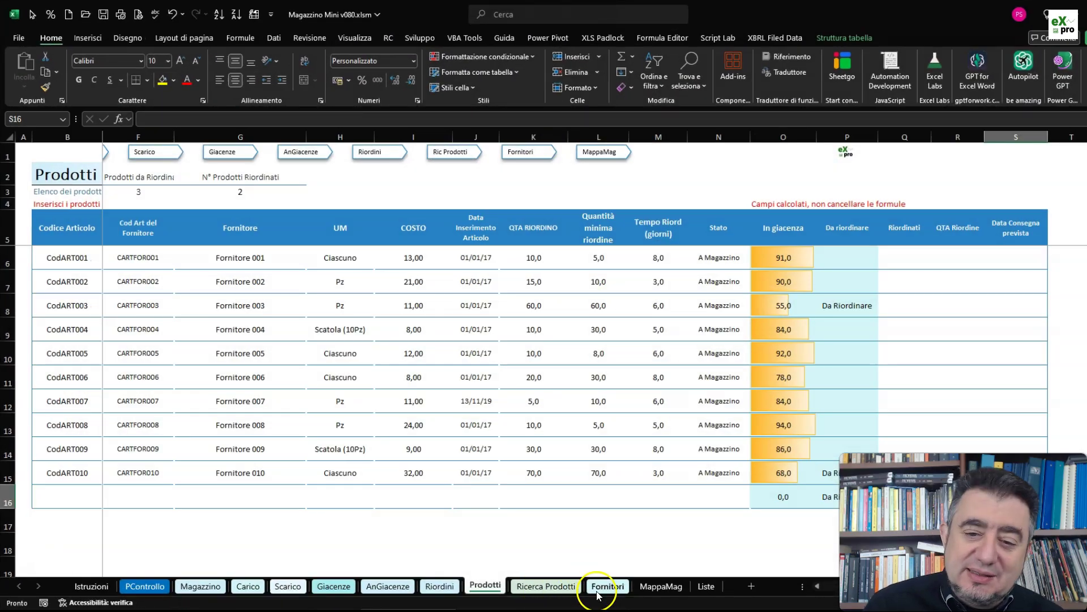
pyautogui.click(599, 588)
pyautogui.click(656, 586)
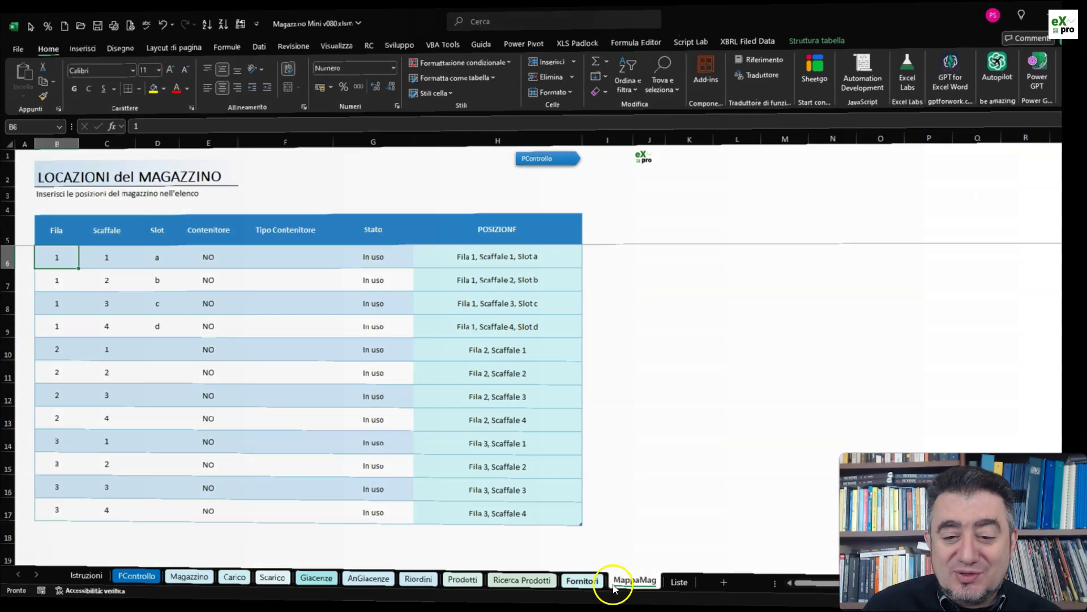
pyautogui.click(614, 588)
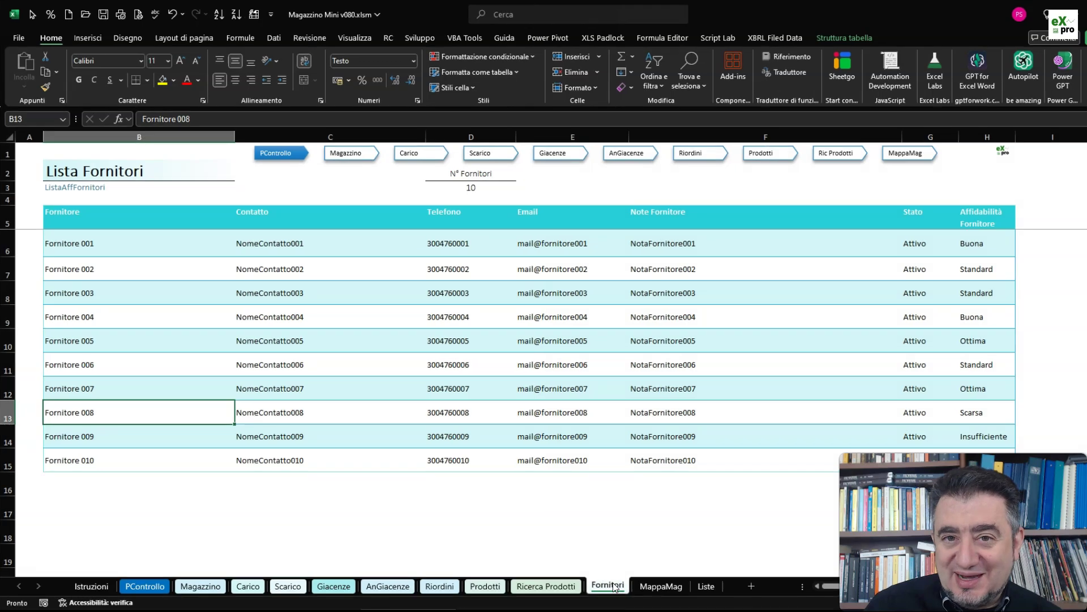
pyautogui.click(488, 583)
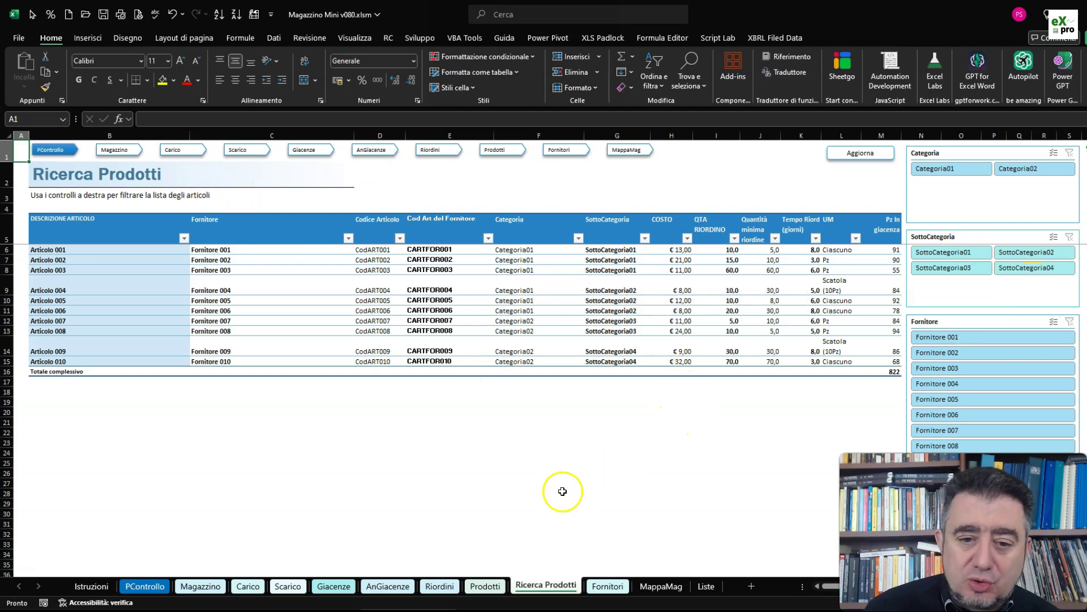
# Step: On Ricerca Prodotti, filter the slicers to Categoria01 and SottoCategoria01
pyautogui.click(486, 586)
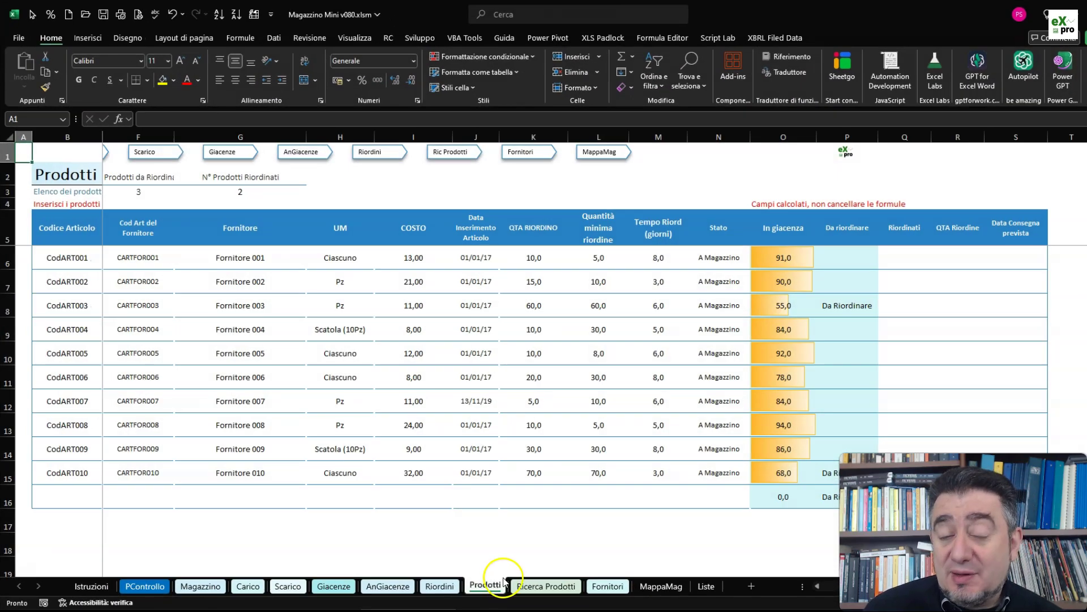
pyautogui.click(541, 587)
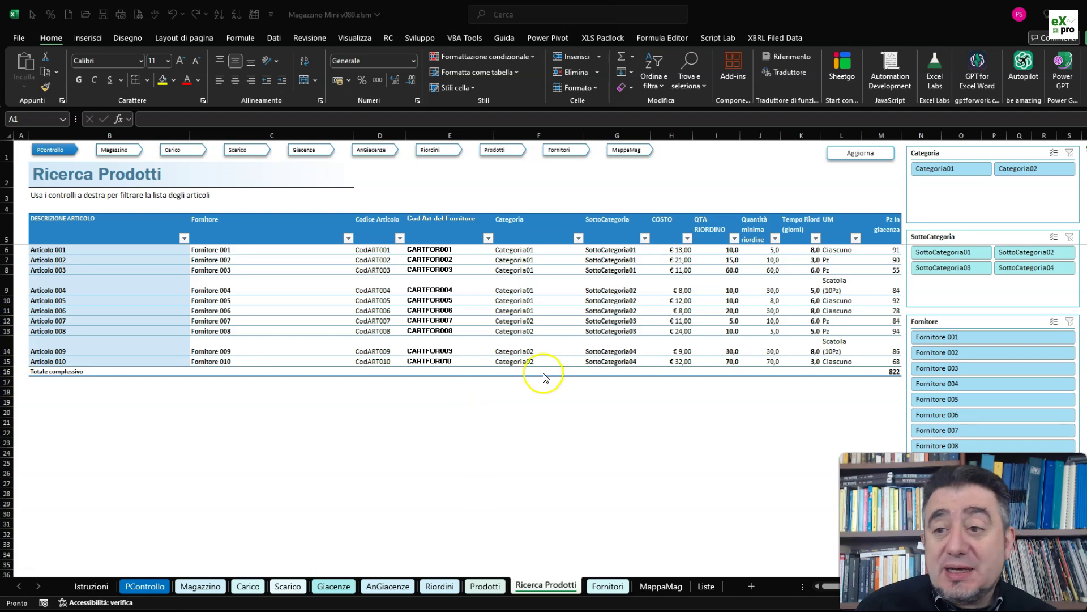
pyautogui.click(966, 168)
pyautogui.click(952, 255)
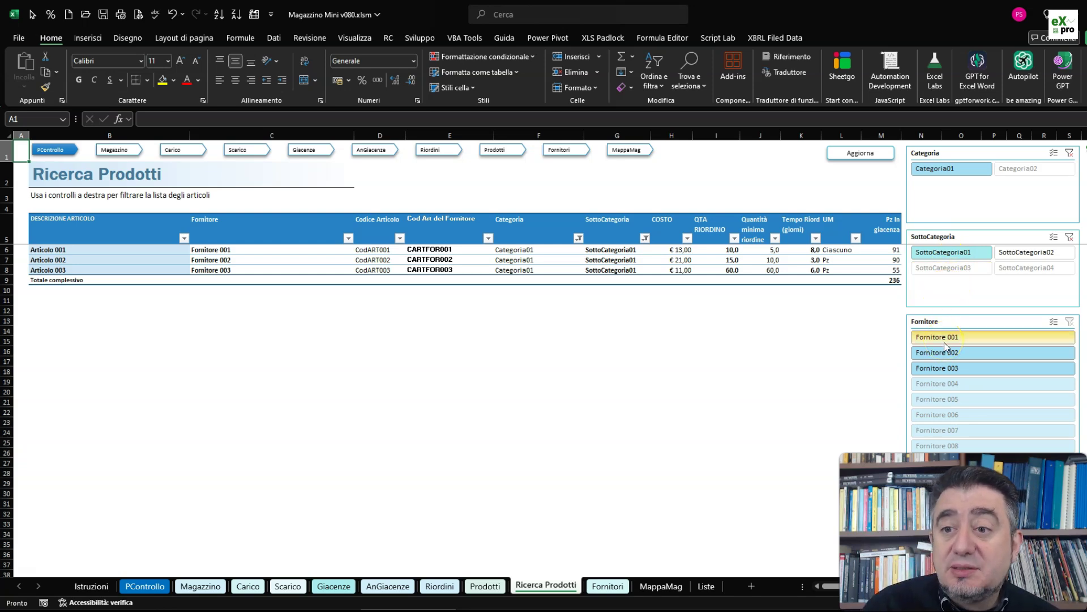
# Step: Filter to Fornitore 002, clear the SottoCategoria filter, and return to PControllo
pyautogui.click(919, 240)
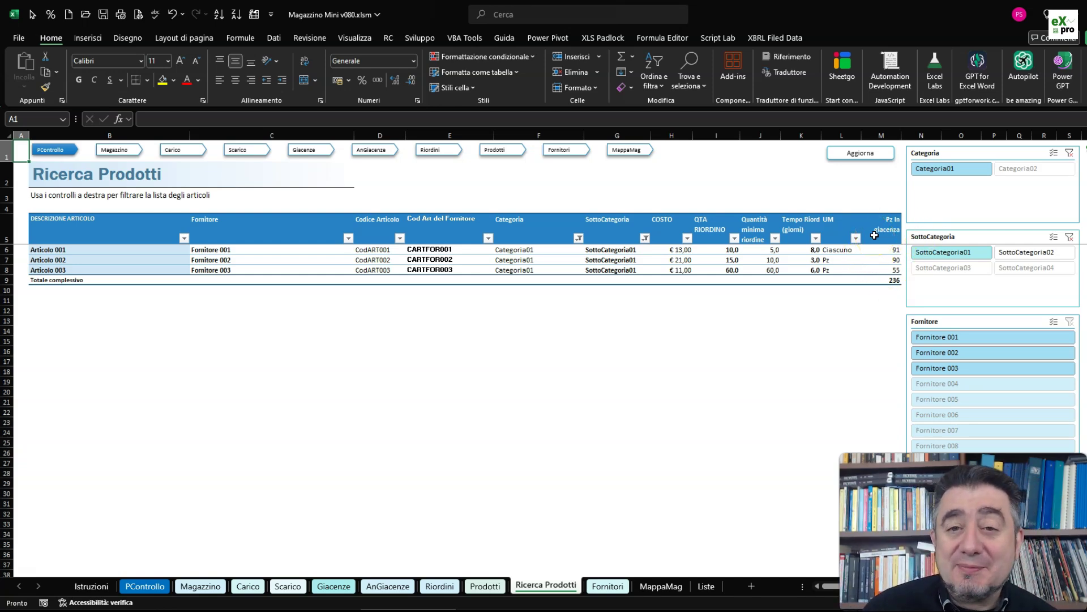
pyautogui.click(852, 380)
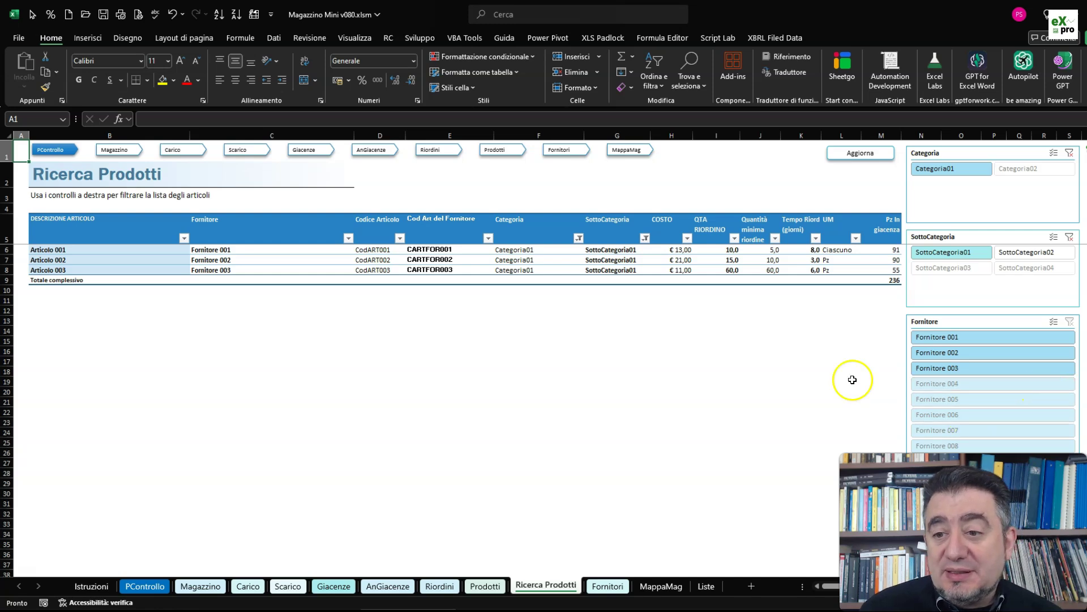
pyautogui.click(994, 350)
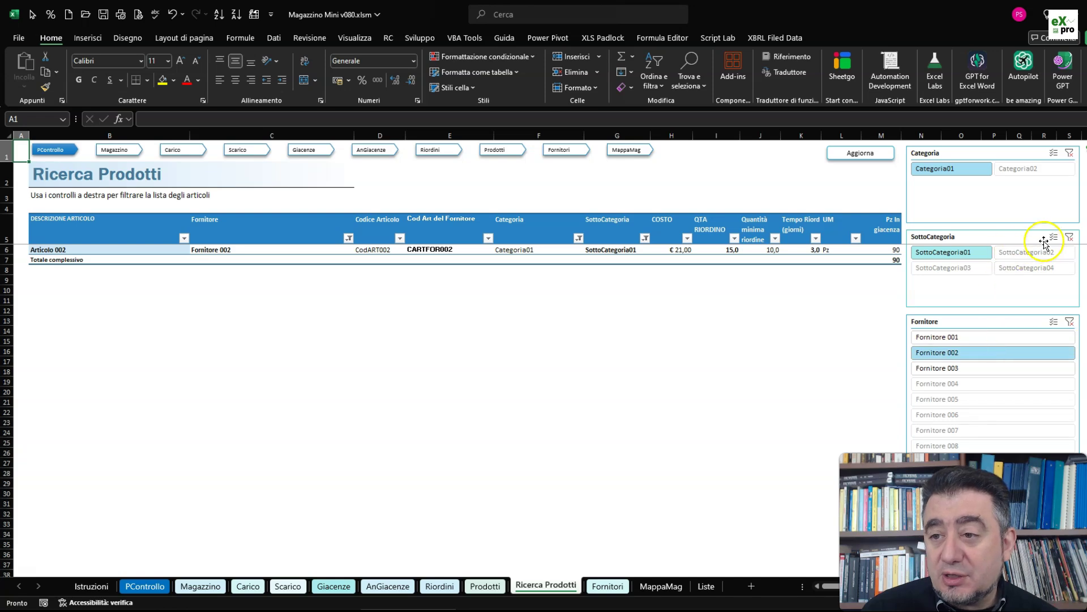
pyautogui.click(1070, 236)
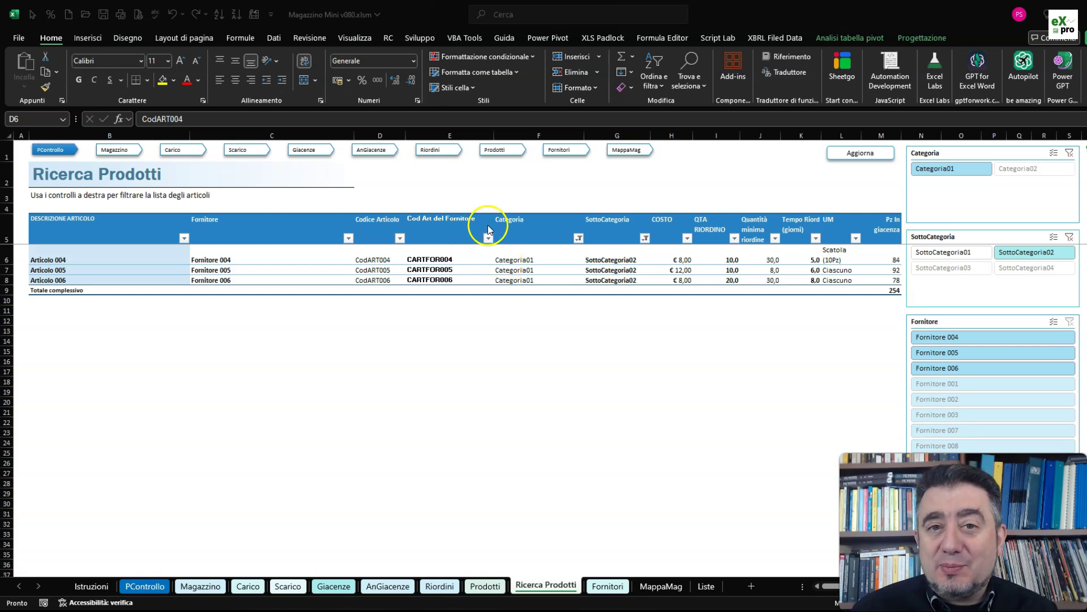
pyautogui.click(48, 149)
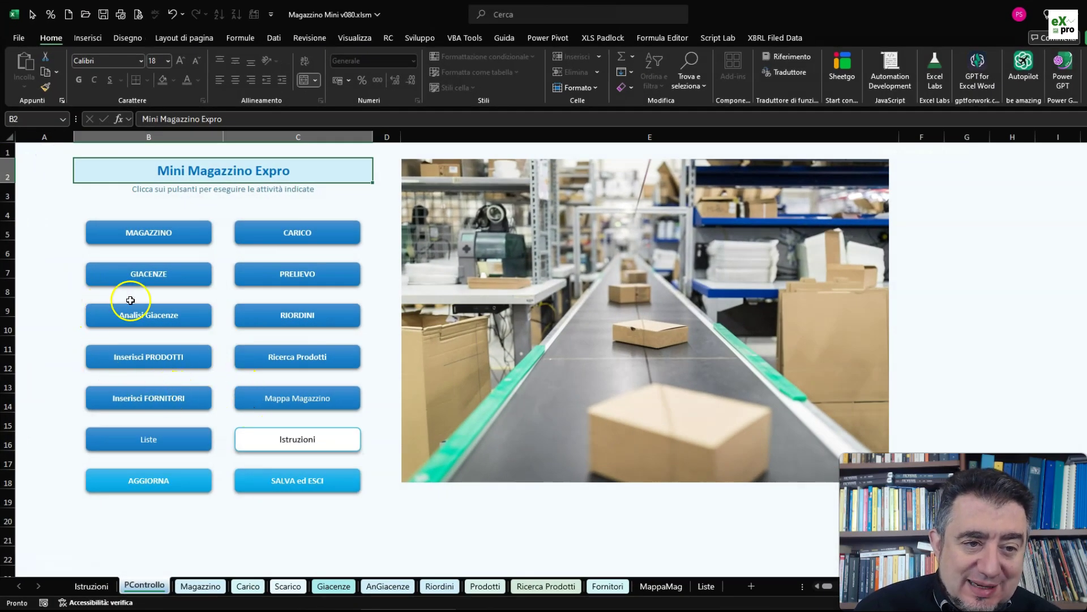
# Step: Open the Analisi Giacenze sheet from the PControllo menu to see stock value per supplier
pyautogui.click(135, 315)
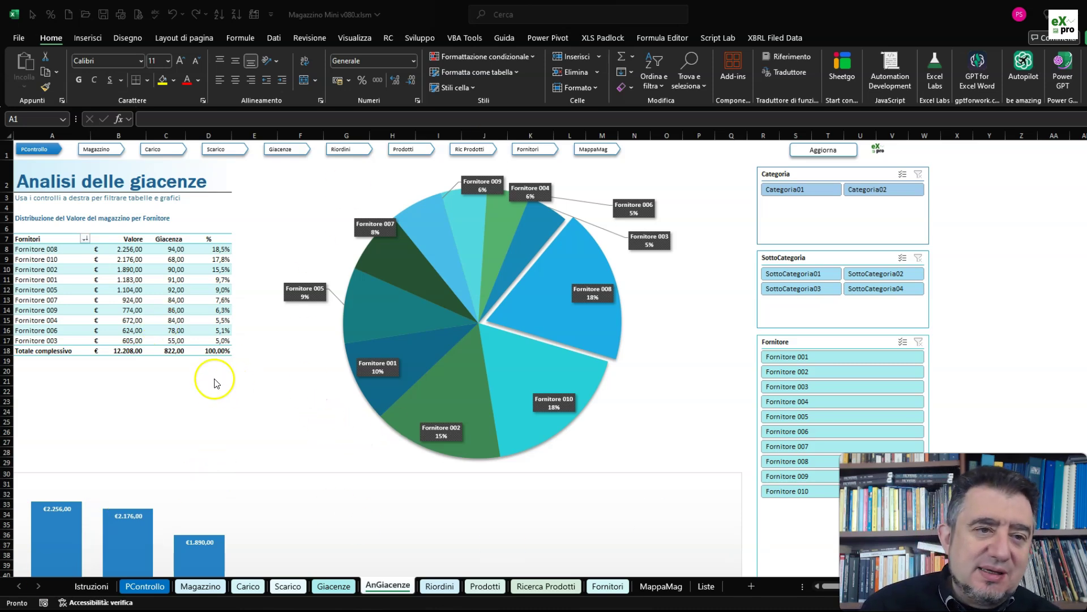
# Step: Scroll through the AnGiacenze supplier pie and bar charts and the per-product stock values
pyautogui.scroll(-3, 306, 356)
pyautogui.scroll(-2, 307, 356)
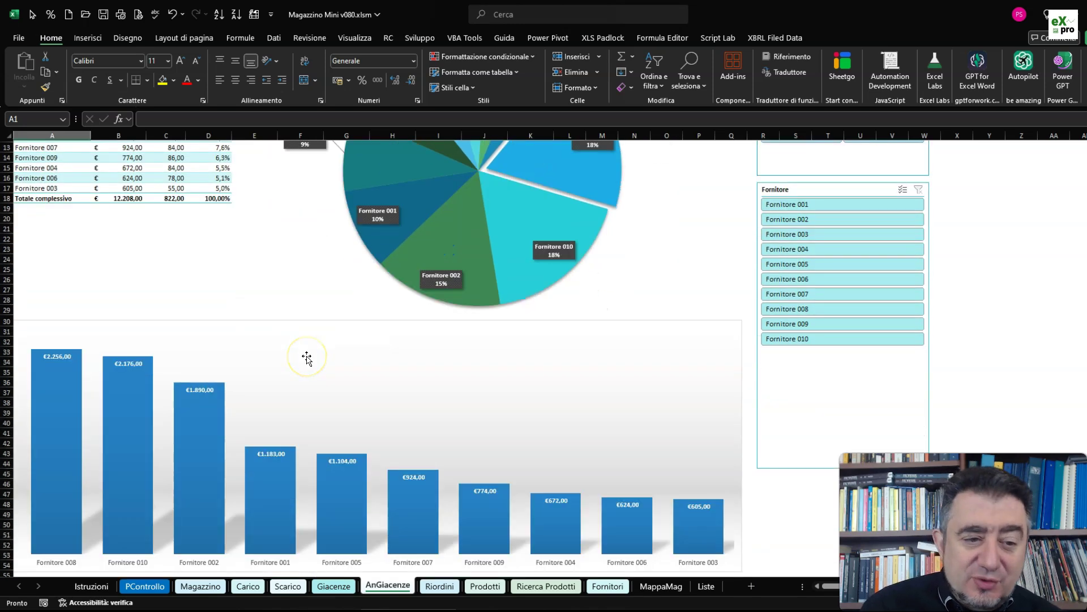
pyautogui.scroll(-4, 307, 357)
pyautogui.scroll(-5, 309, 356)
pyautogui.scroll(-1, 311, 355)
pyautogui.scroll(-4, 311, 357)
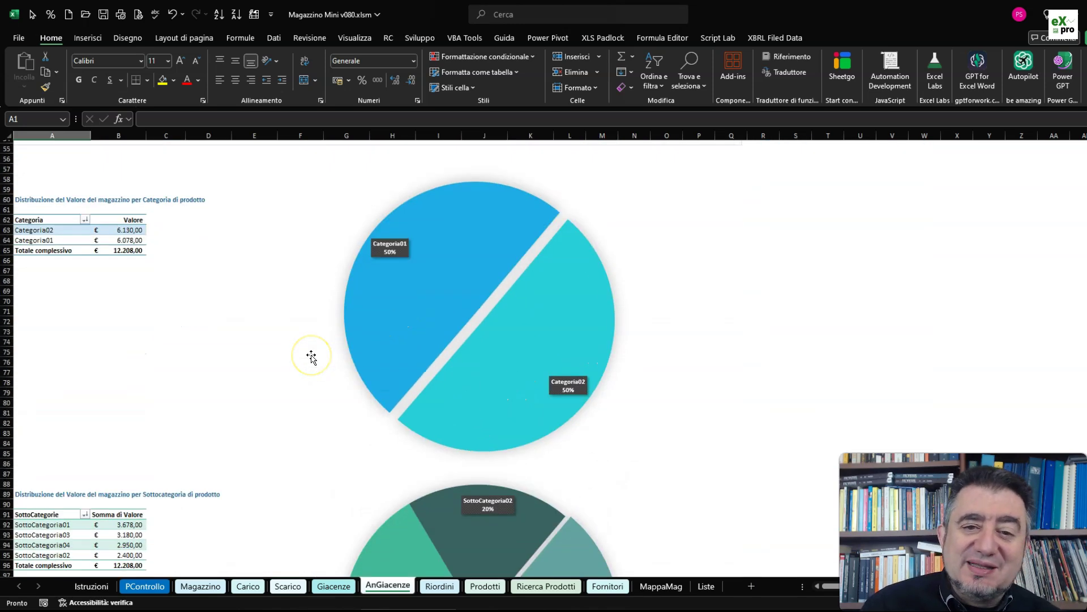
pyautogui.scroll(-4, 311, 356)
pyautogui.scroll(-2, 311, 356)
pyautogui.scroll(-5, 311, 356)
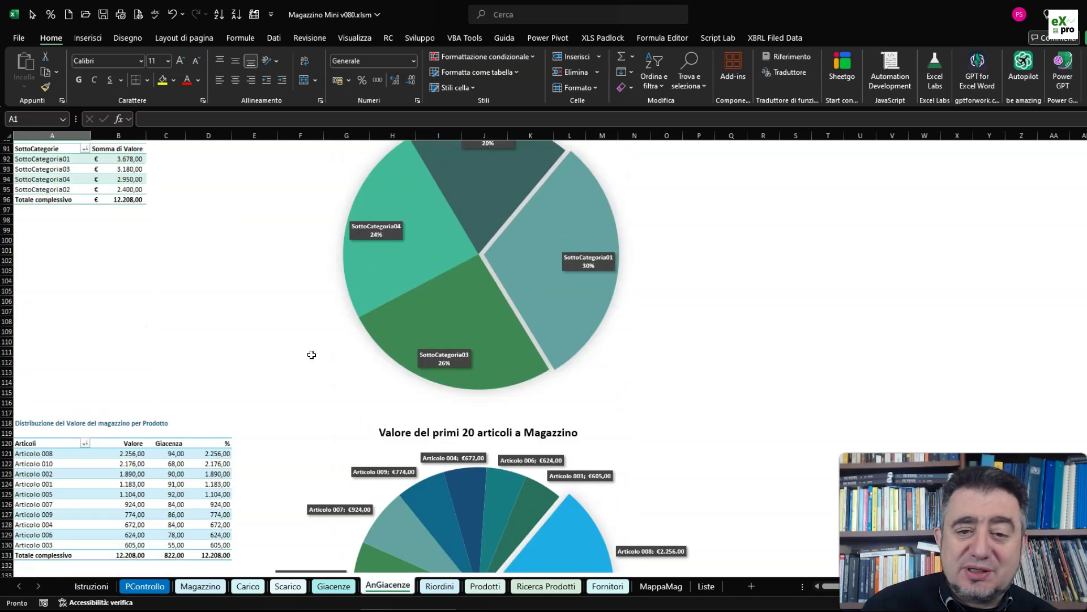
pyautogui.scroll(-9, 311, 356)
pyautogui.scroll(3, 589, 262)
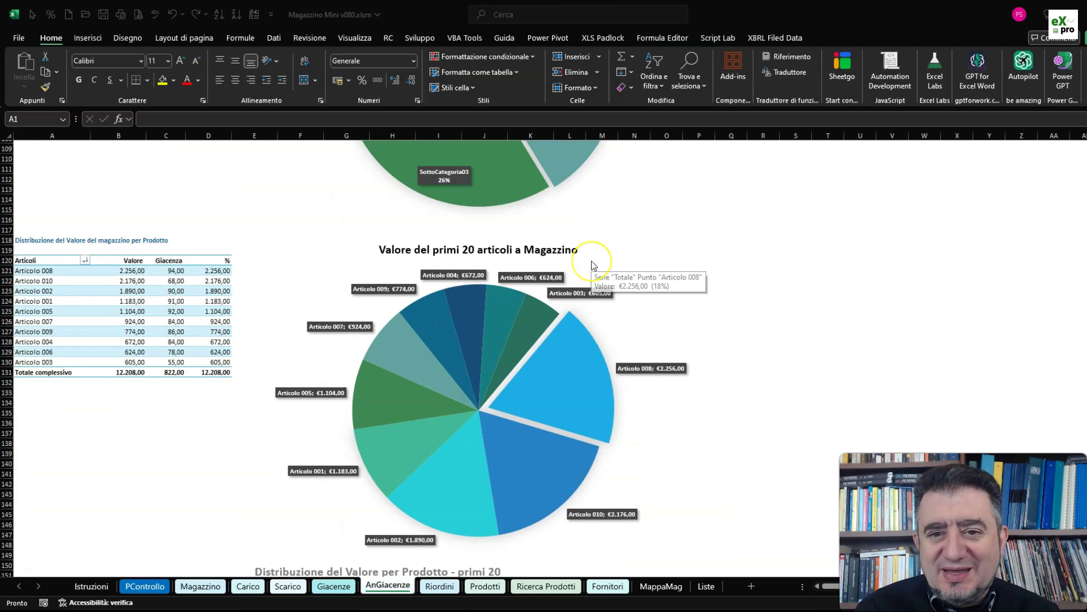
pyautogui.scroll(-4, 592, 261)
pyautogui.scroll(5, 591, 261)
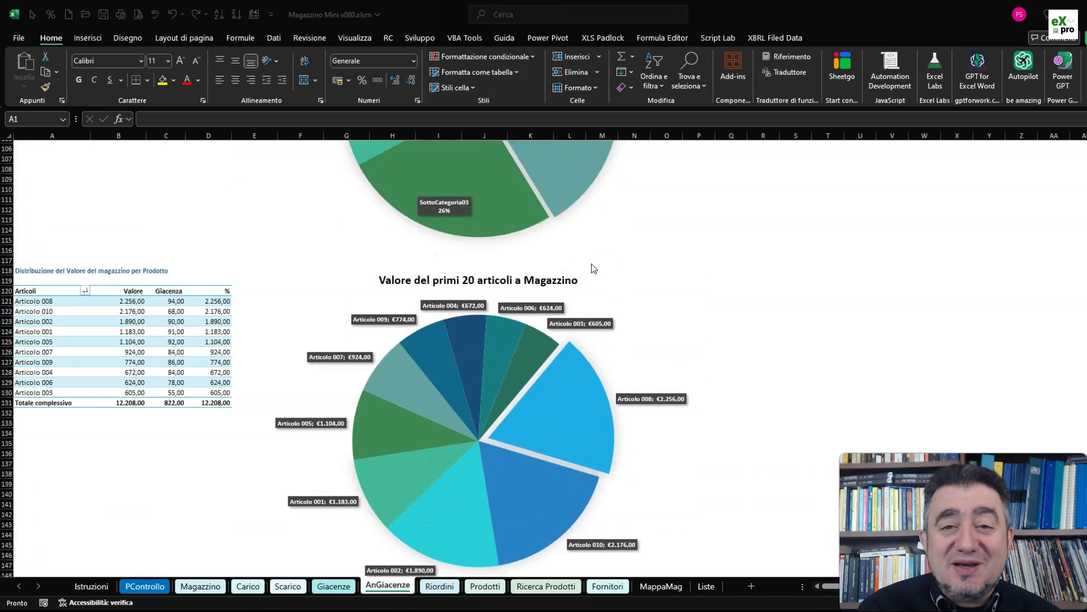
pyautogui.click(617, 311)
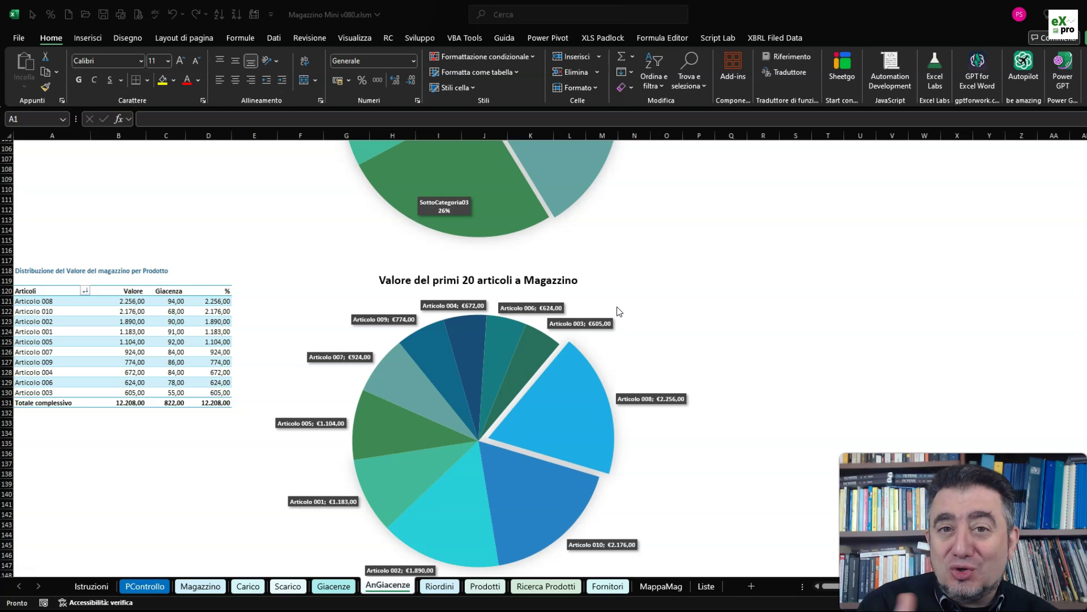
pyautogui.scroll(8, 620, 311)
pyautogui.scroll(7, 643, 351)
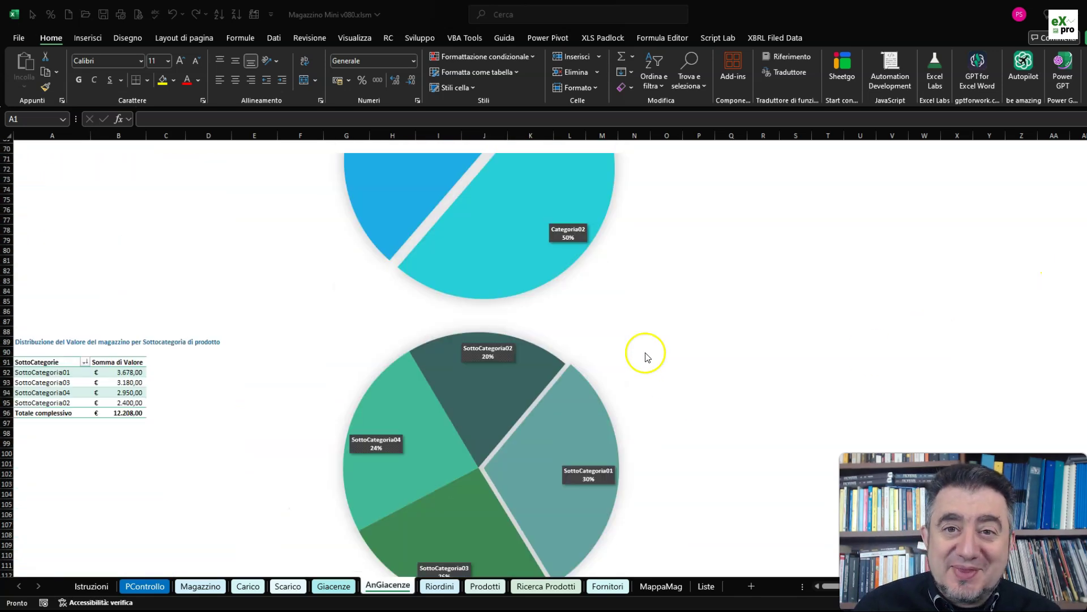
pyautogui.scroll(7, 643, 351)
pyautogui.scroll(8, 644, 350)
pyautogui.scroll(5, 644, 349)
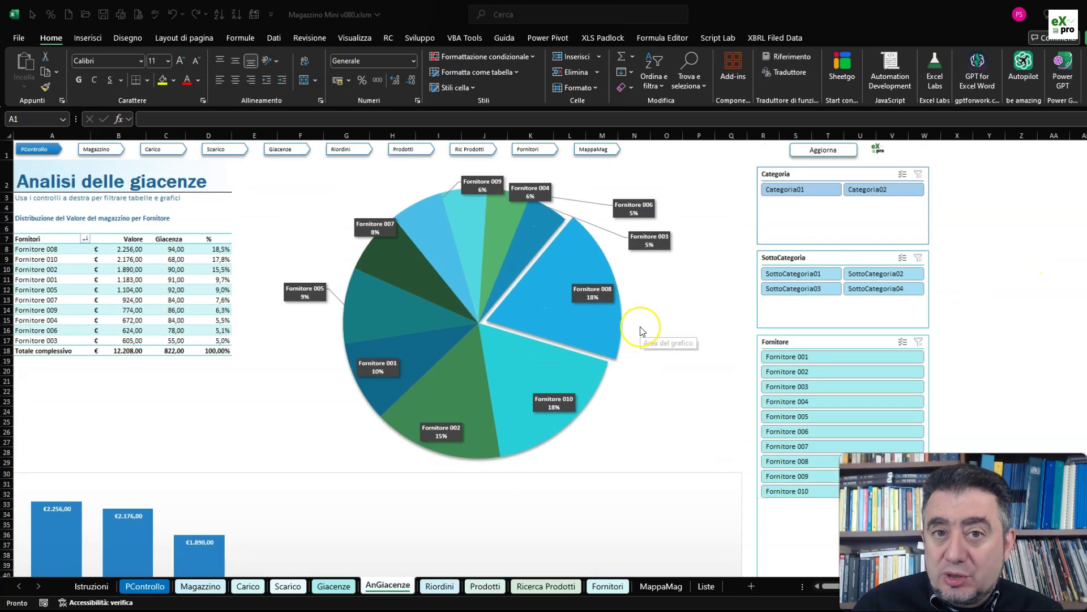
pyautogui.click(644, 327)
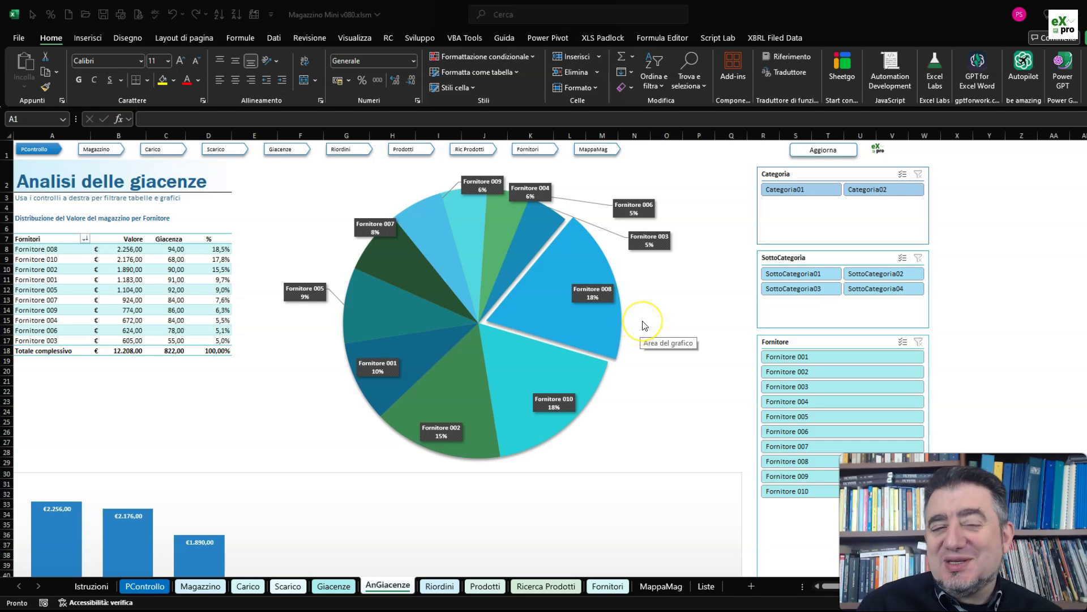
pyautogui.scroll(-1, 644, 326)
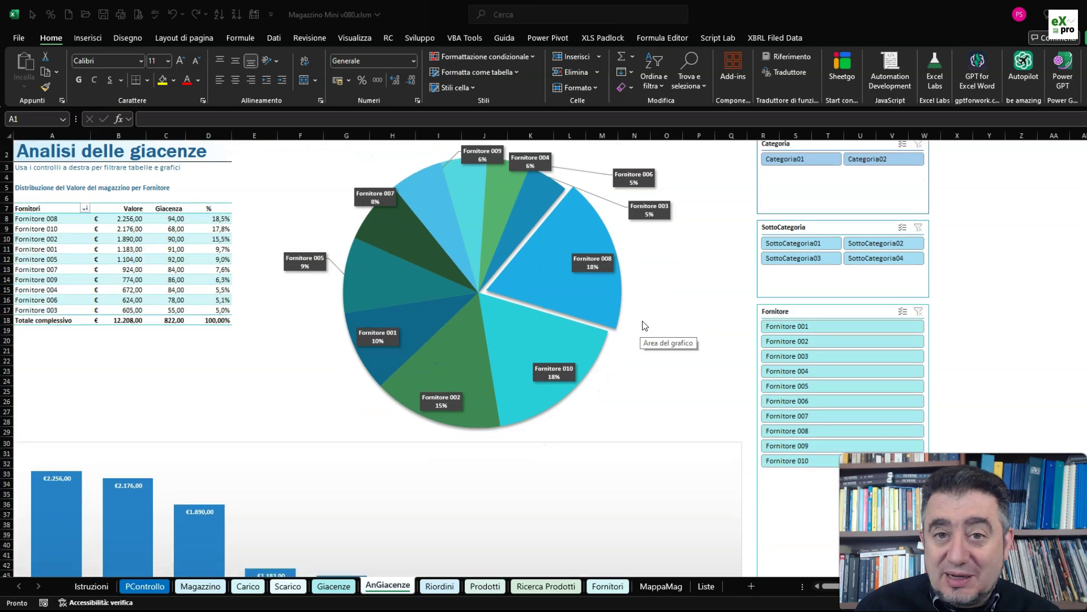
pyautogui.scroll(-10, 643, 326)
pyautogui.scroll(-5, 643, 326)
# Step: Finish reviewing the per-product chart, then switch to the Riordini sheet with Ctrl+Page Down
pyautogui.click(45, 237)
pyautogui.click(116, 304)
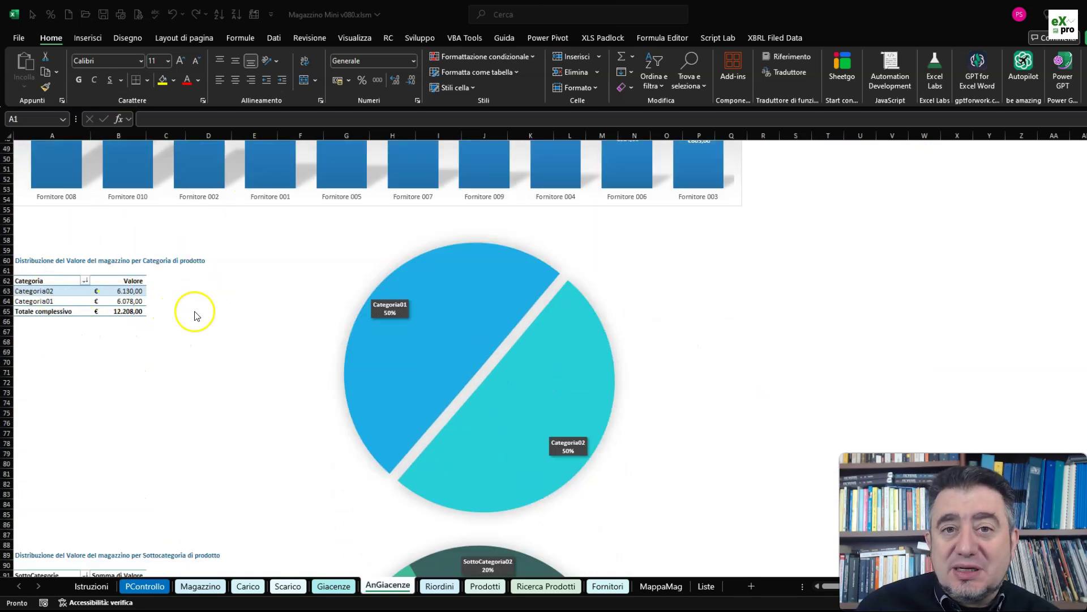
pyautogui.scroll(-6, 231, 304)
pyautogui.scroll(-6, 246, 309)
pyautogui.scroll(-10, 246, 309)
pyautogui.scroll(-4, 252, 305)
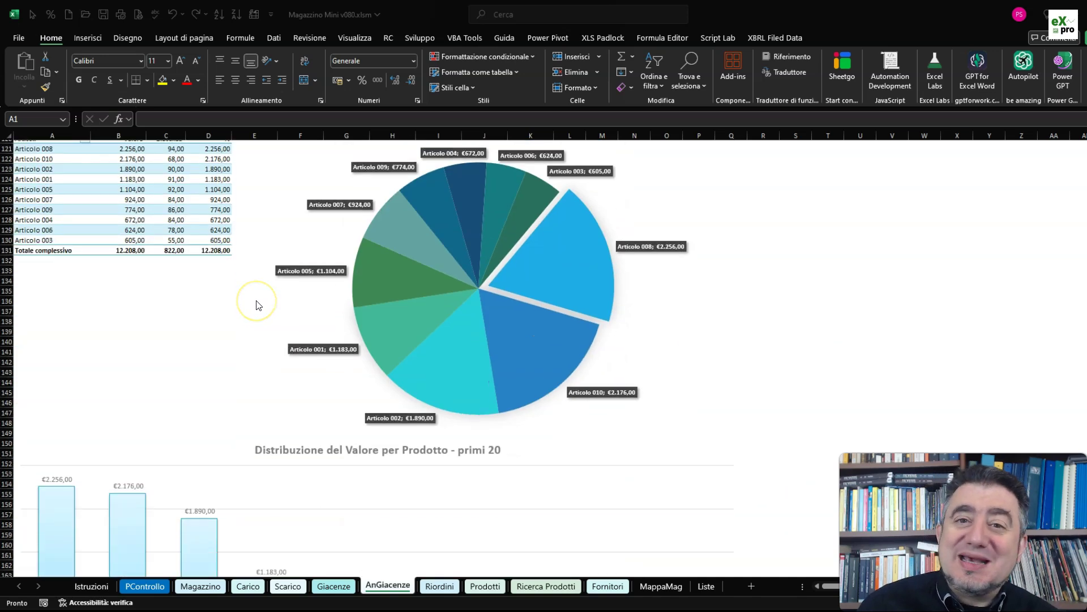
pyautogui.scroll(-2, 258, 302)
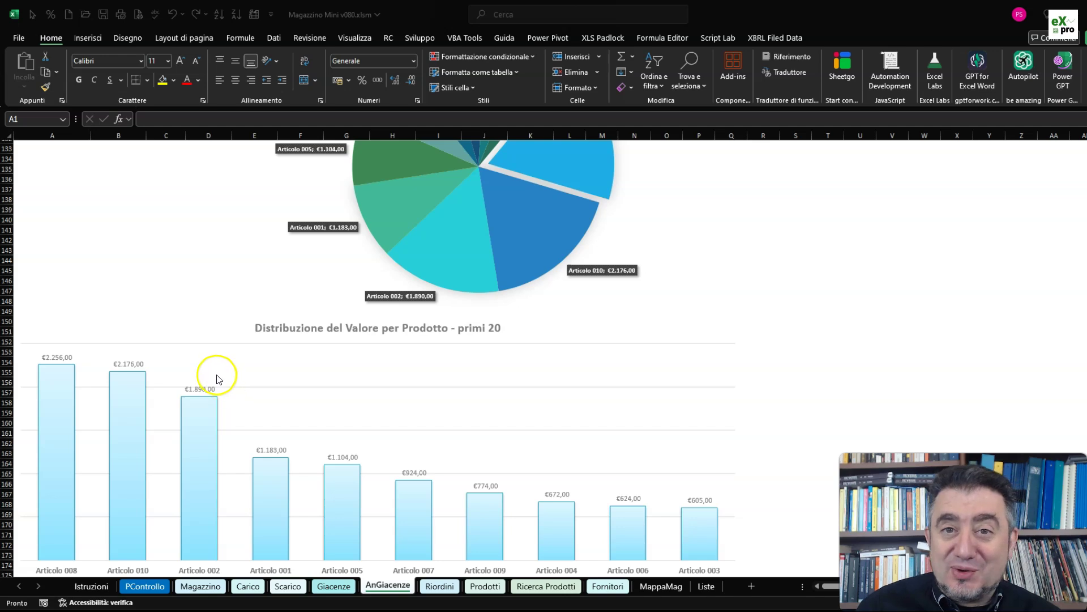
pyautogui.hotkey('ctrl', 'pagedown')
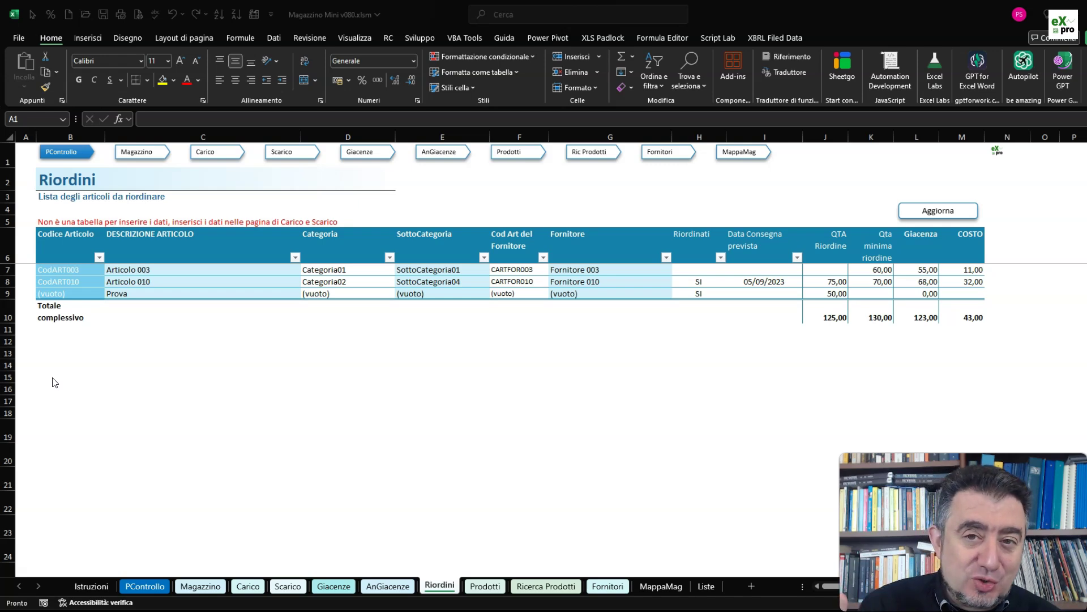
# Step: Refresh the Riordini reorder pivot and bring up pivot options for Fornitore 003
pyautogui.click(917, 269)
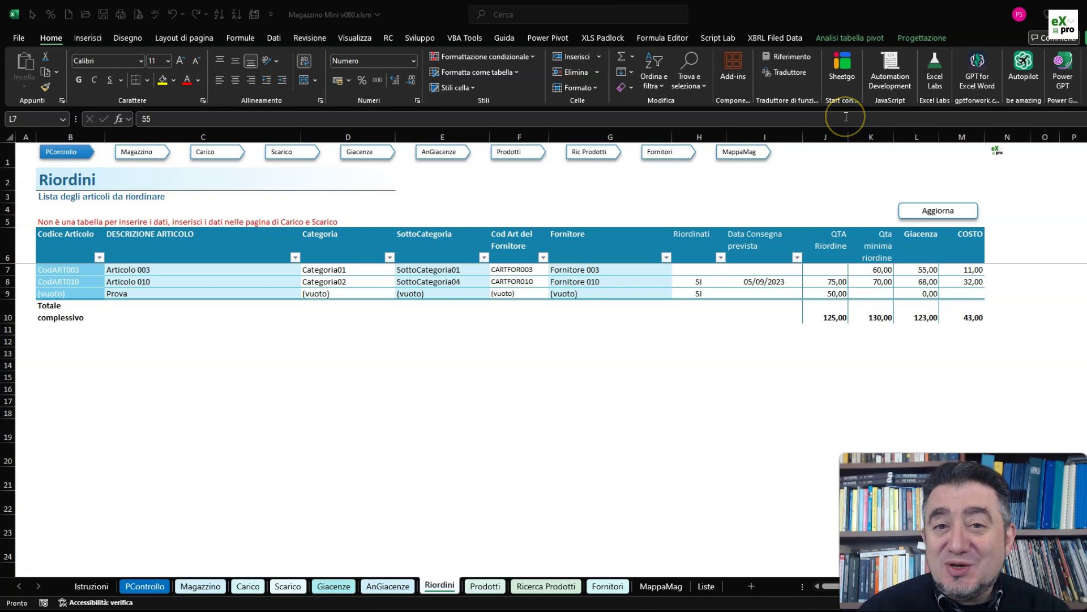
pyautogui.click(946, 218)
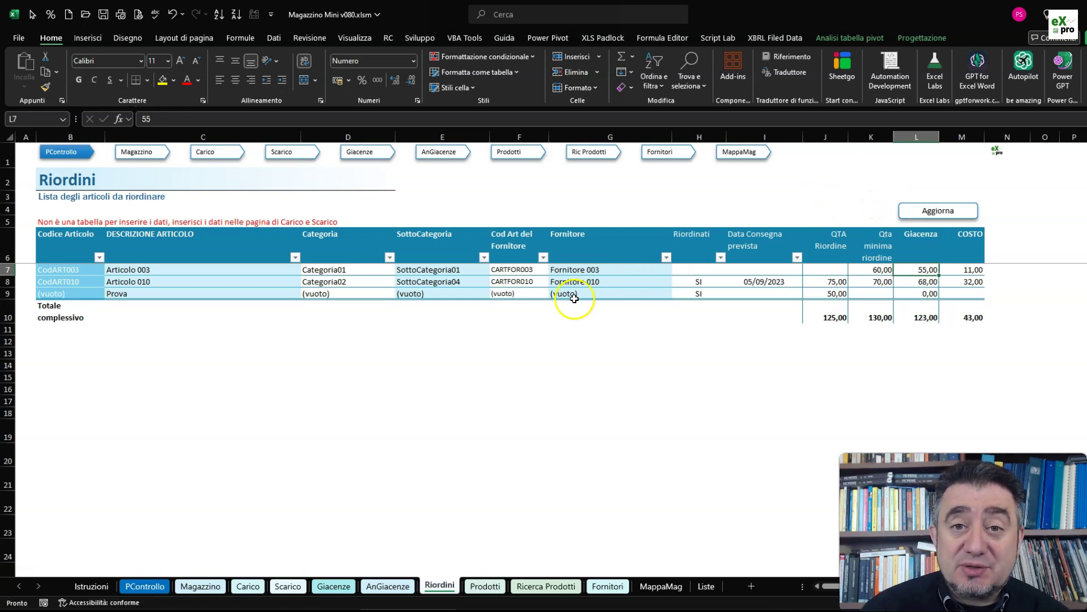
pyautogui.rightClick(560, 270)
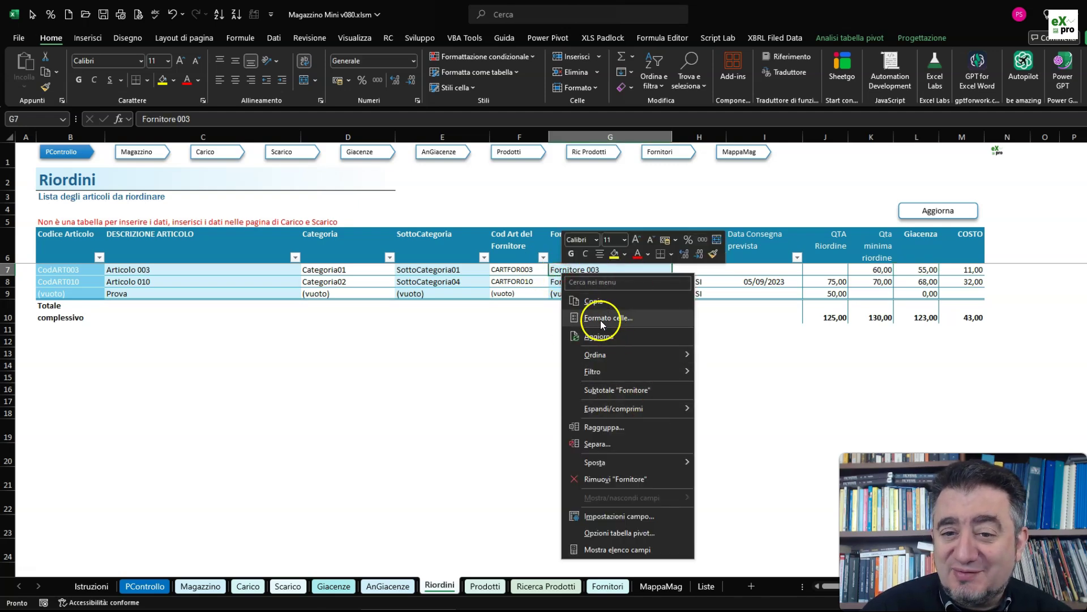
# Step: Dismiss the pivot options, show the Dati ribbon tools, and go to the Prodotti sheet
pyautogui.click(269, 42)
pyautogui.click(270, 42)
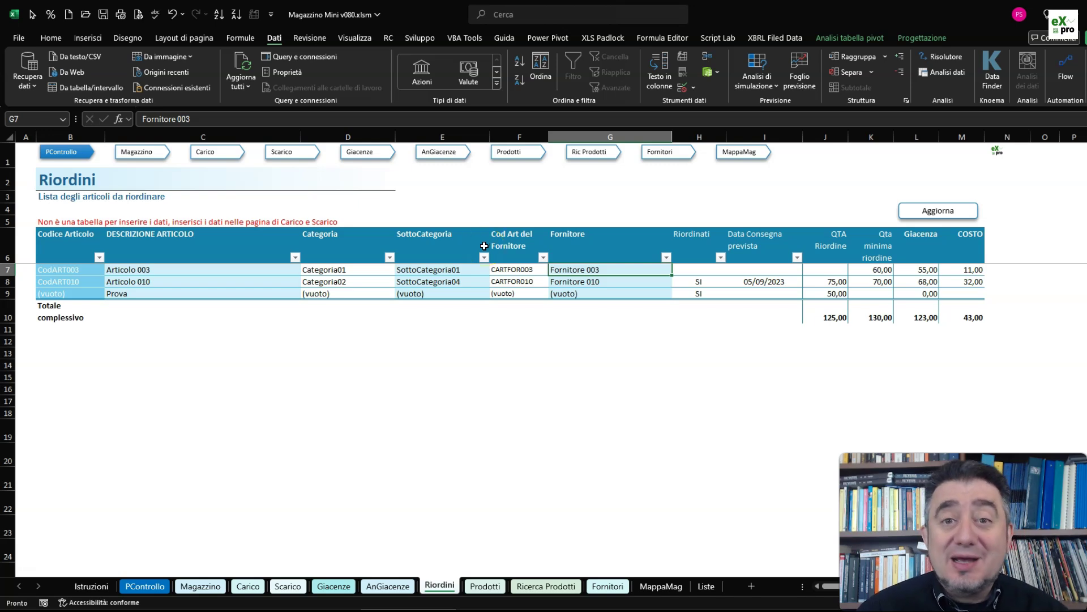
pyautogui.click(532, 159)
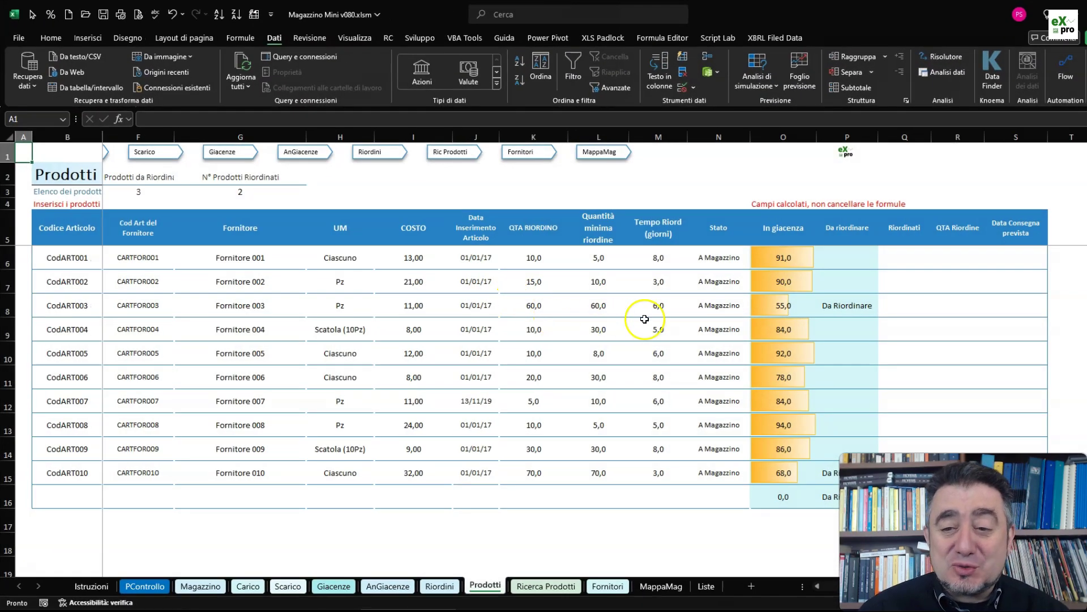
# Step: Review the QTA RIORDINO column on Prodotti, then return to the Riordini reorder list
pyautogui.click(535, 219)
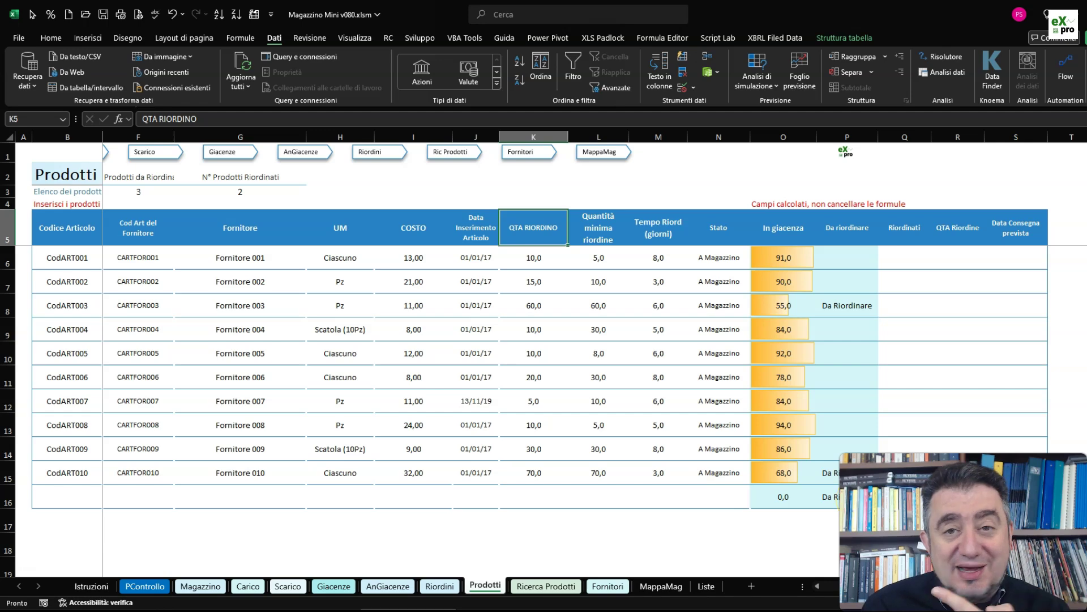
pyautogui.click(374, 151)
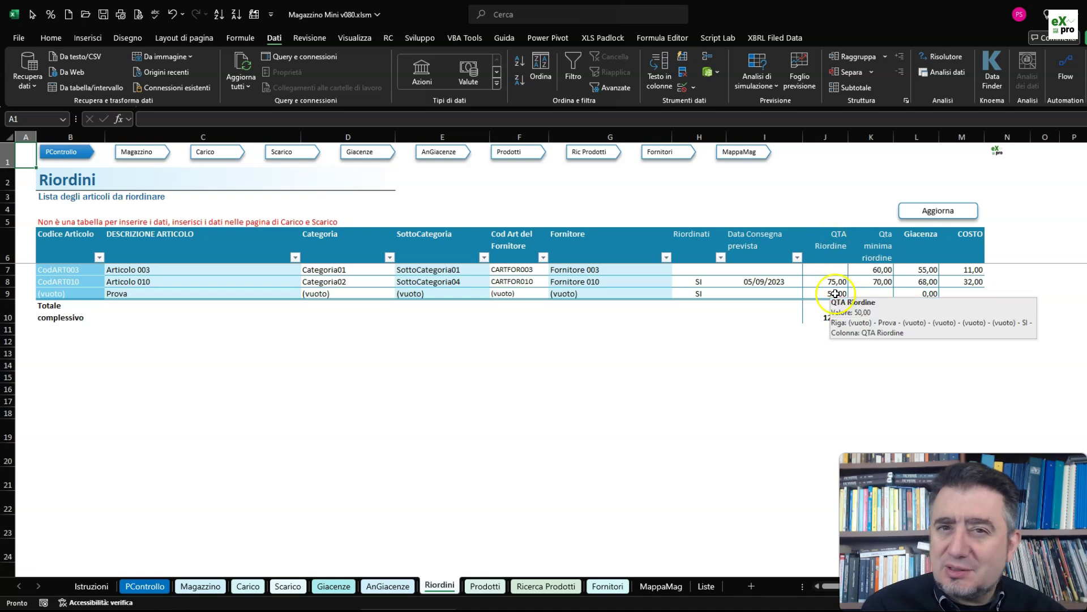
# Step: Select the QTA Riordine pivot header, then open the MappaMag warehouse locations sheet
pyautogui.click(824, 254)
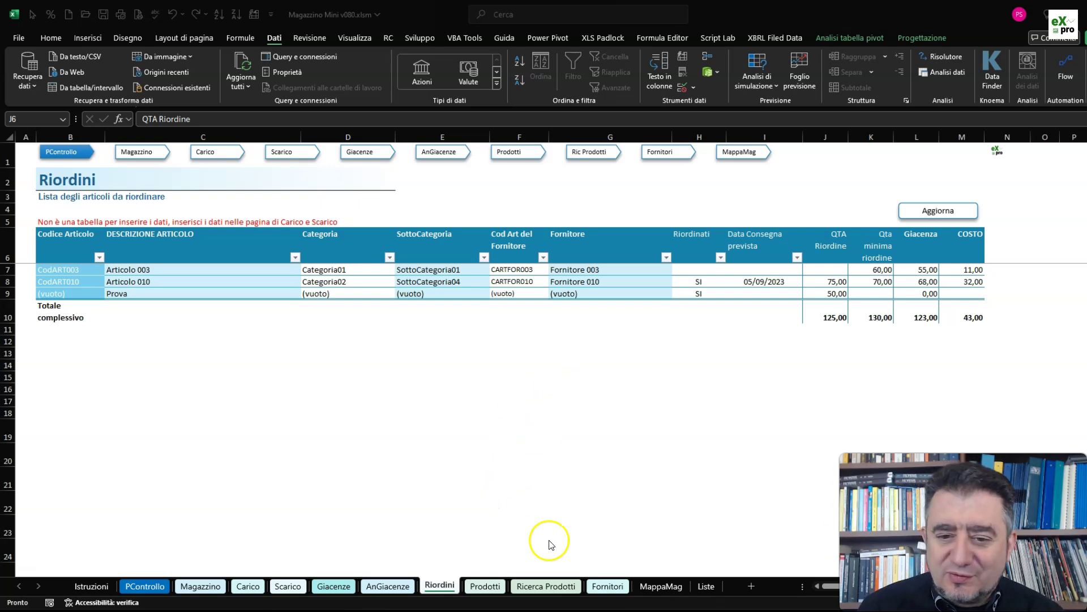
pyautogui.click(660, 587)
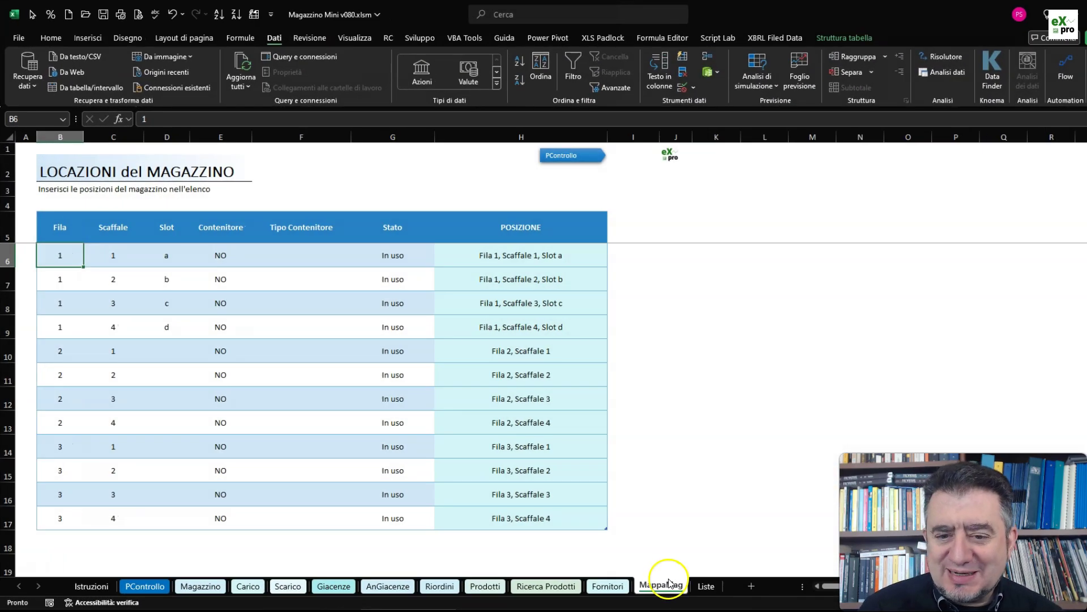
# Step: Visit the Fornitori, Prodotti, Carico and Scarico sheets, then return to PControllo with Ctrl+Page Up
pyautogui.click(607, 585)
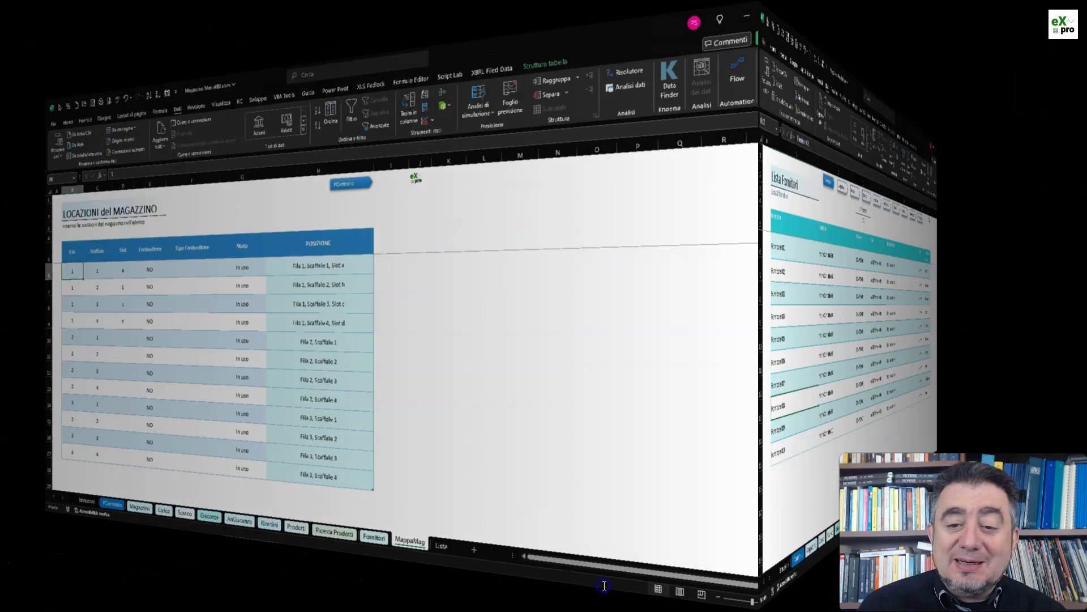
pyautogui.click(486, 586)
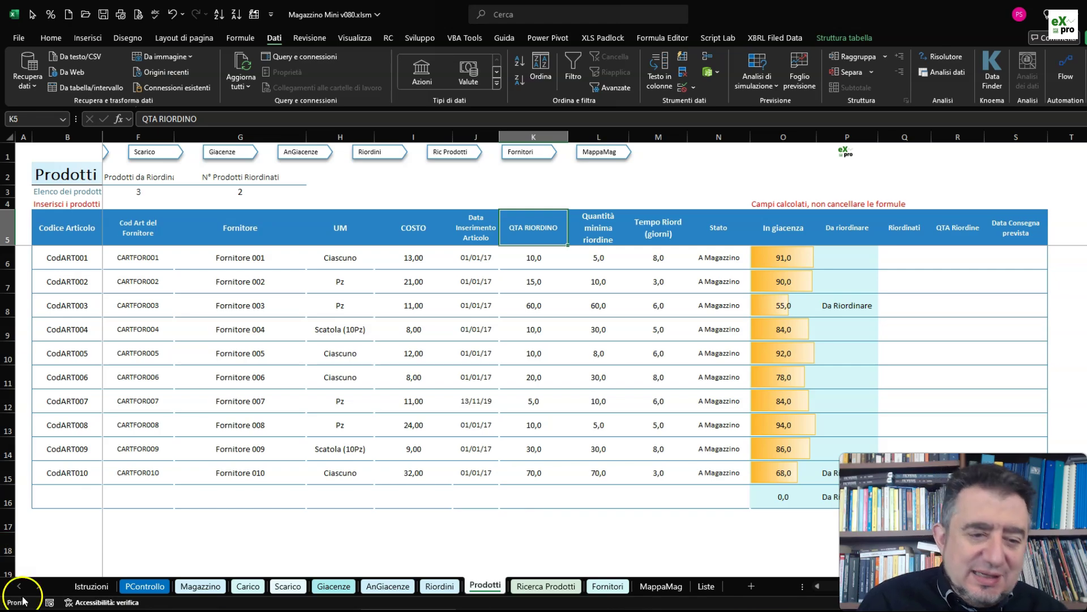
pyautogui.click(248, 585)
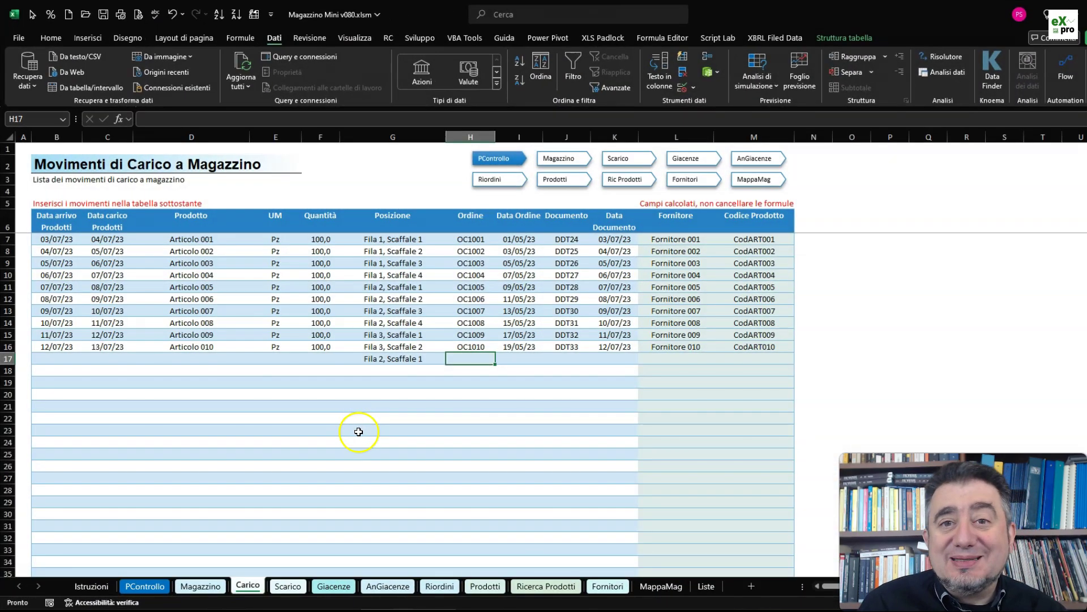
pyautogui.click(288, 586)
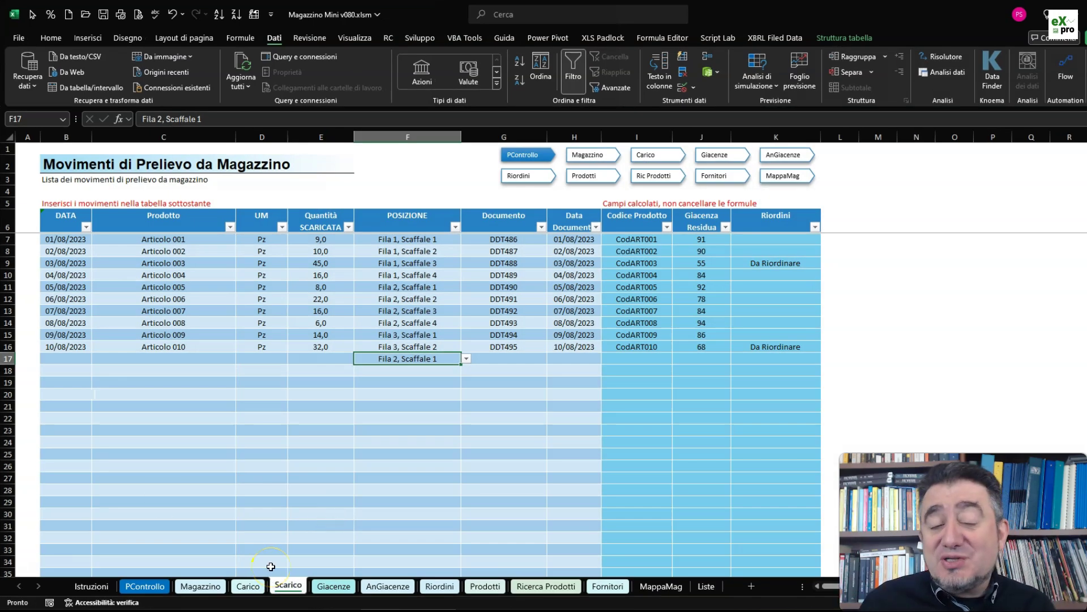
pyautogui.hotkey('ctrl', 'pageup')
pyautogui.hotkey('ctrl', 'pageup')
pyautogui.hotkey('ctrl', 'pageup')
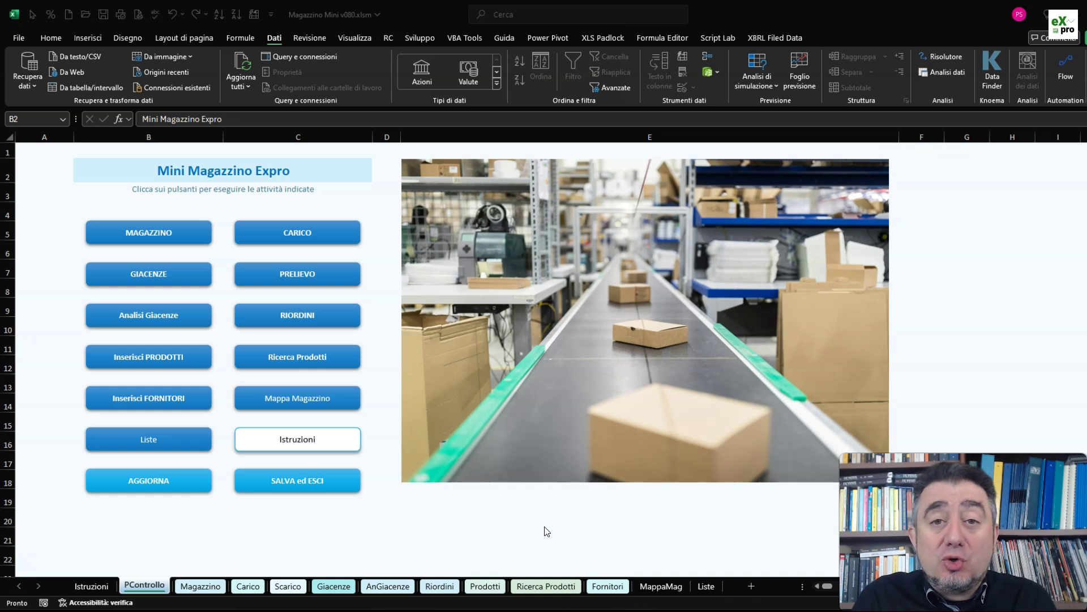
pyautogui.click(528, 513)
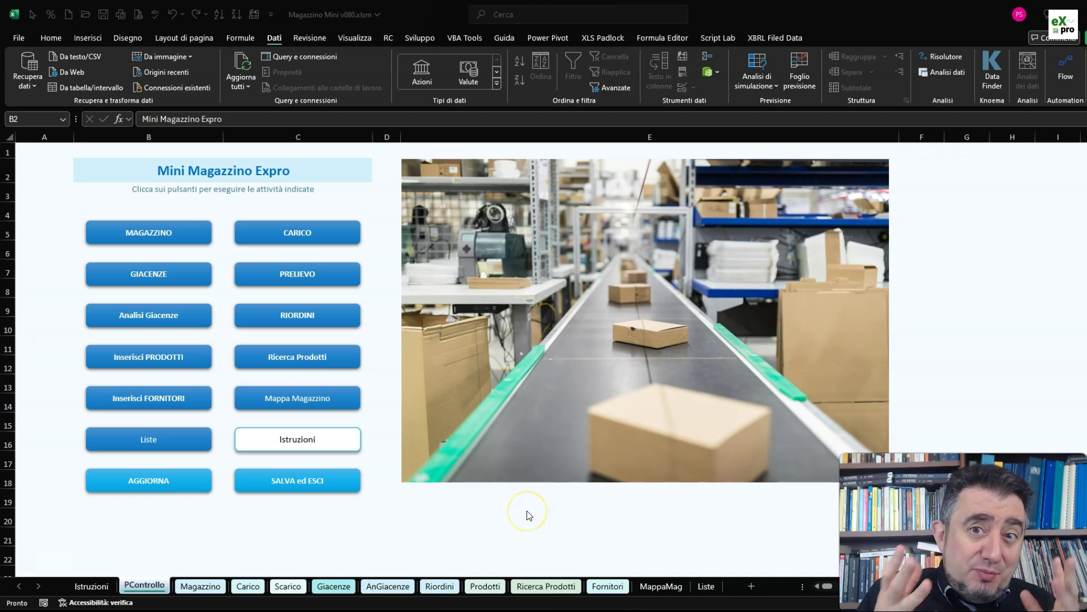